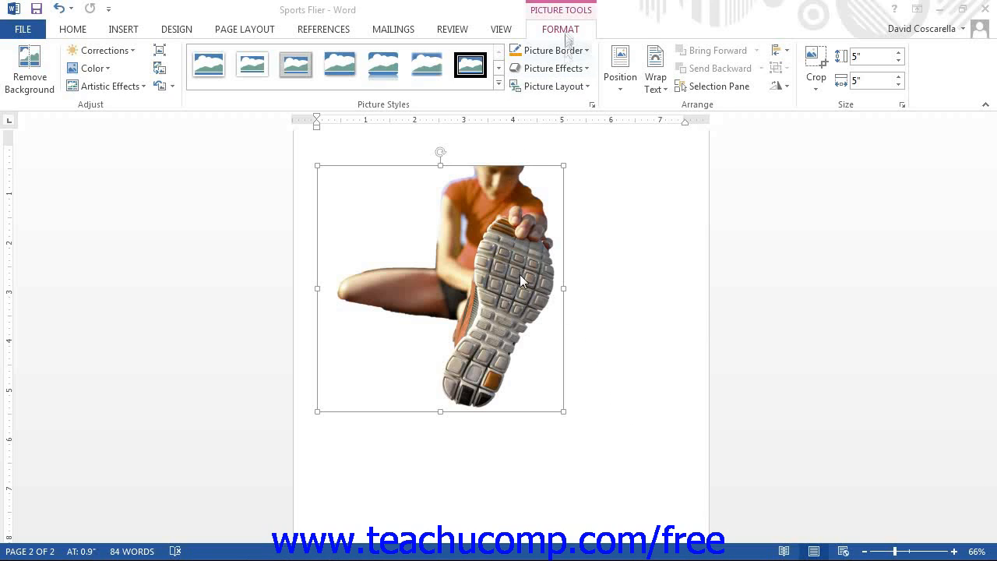
Open the selected picture's detailed formatting options and expand its fill settings
click(593, 107)
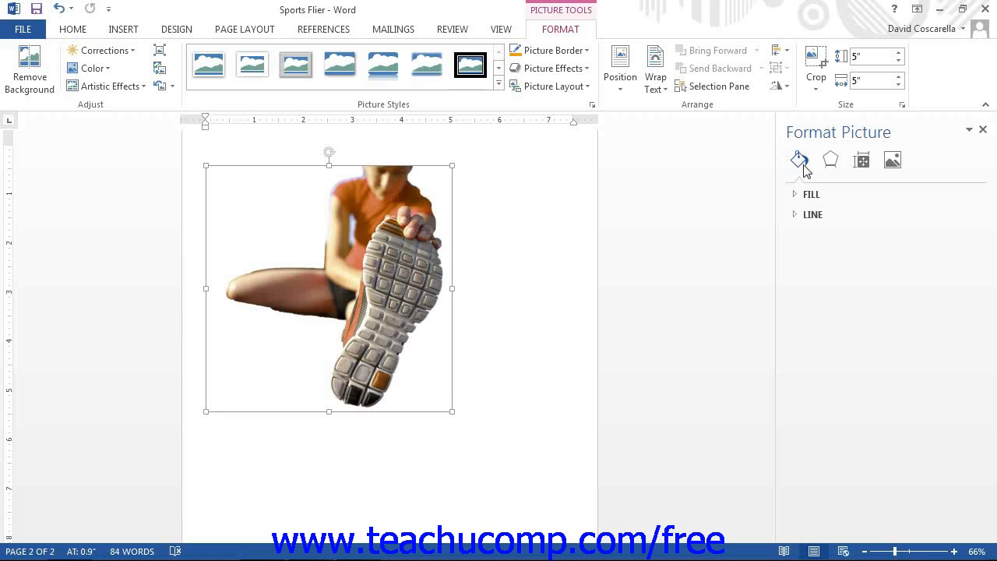
click(832, 195)
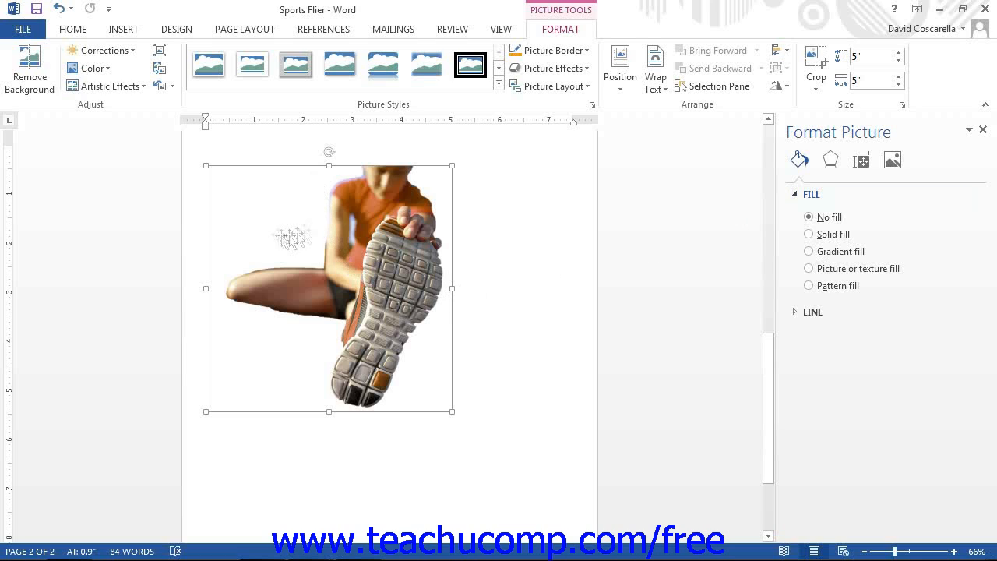
Review the picture's background removal and its marked areas to keep, and keep the changes
click(33, 84)
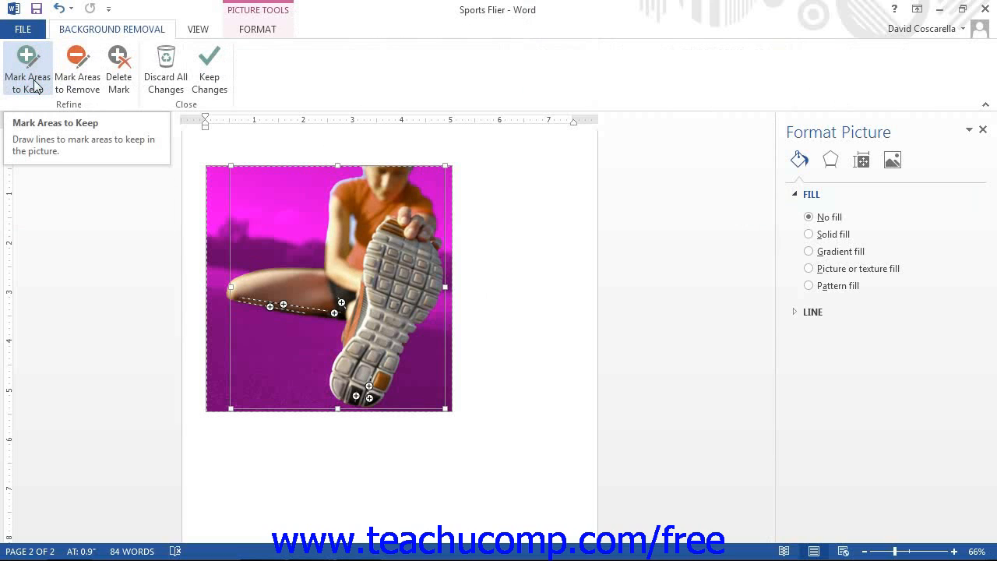
click(31, 84)
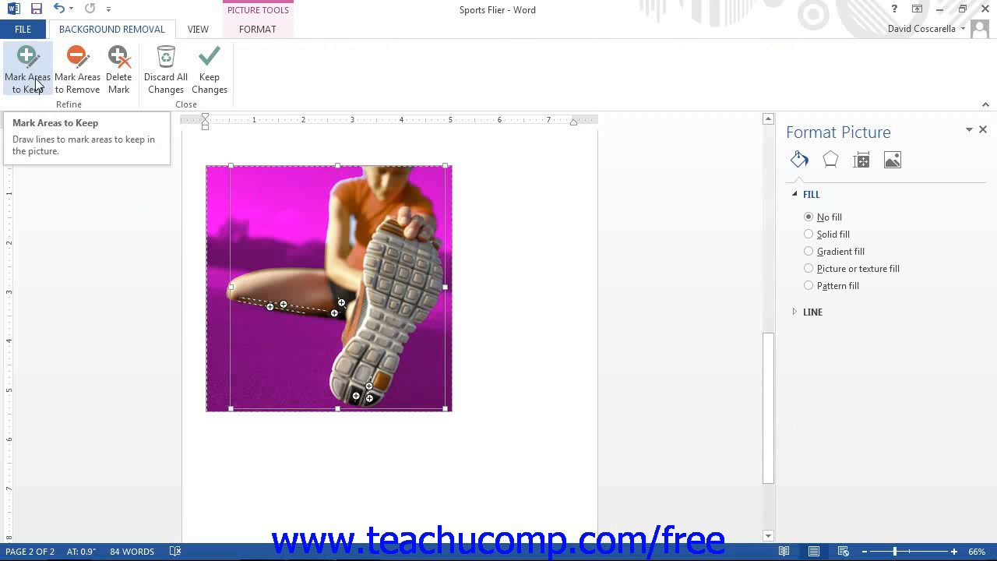
click(217, 87)
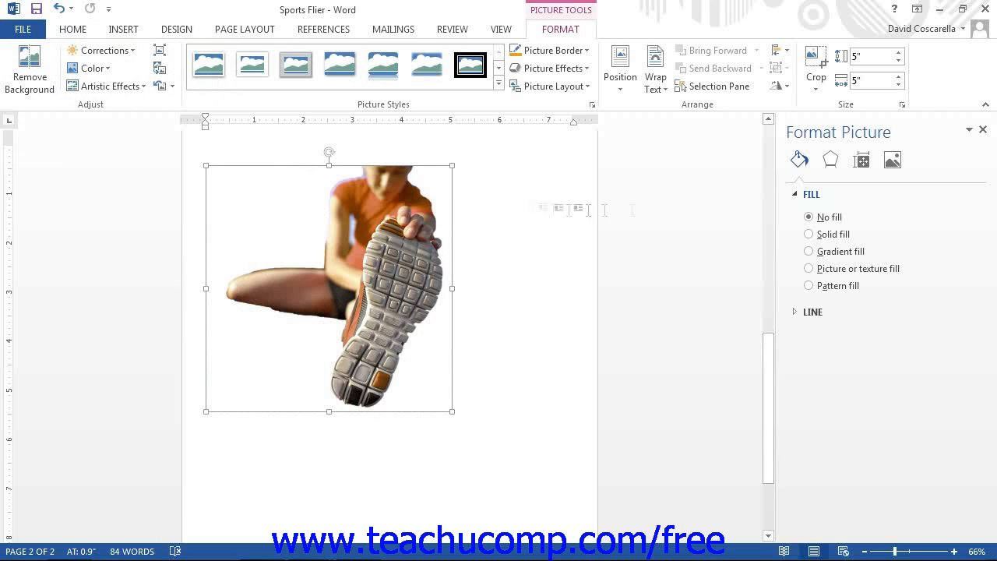
Apply a solid fill behind the picture in a light brown theme colour
click(845, 240)
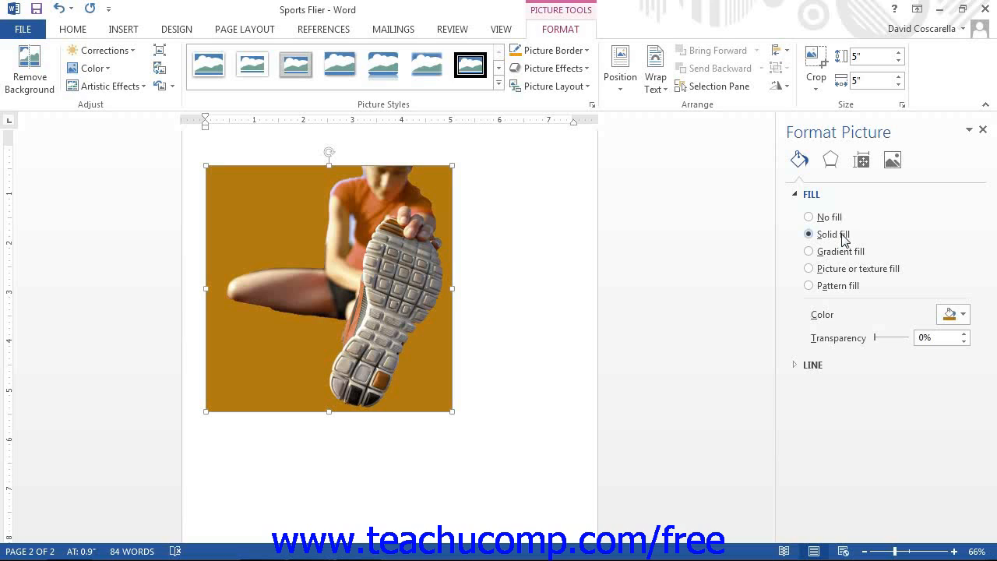
click(955, 319)
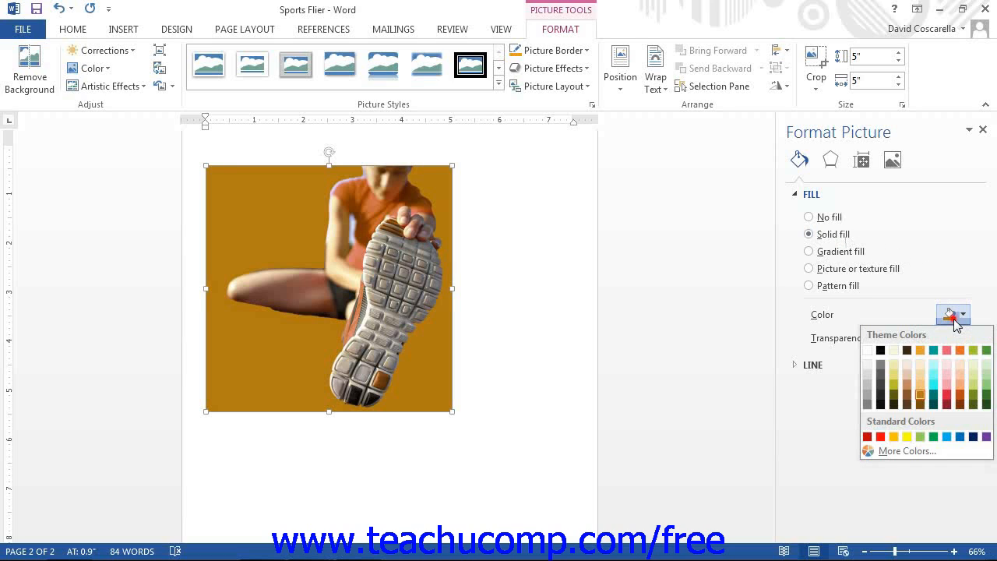
click(911, 391)
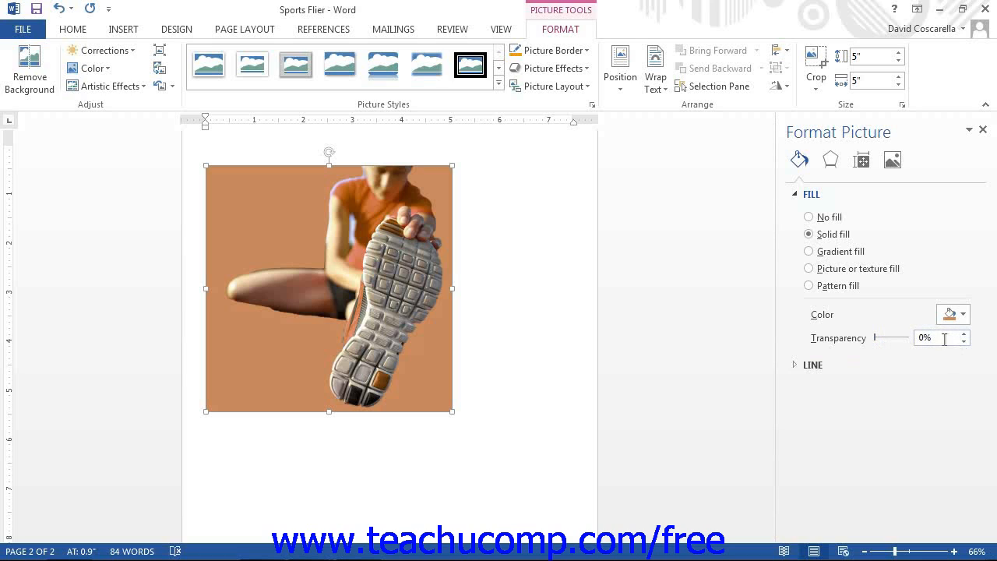
Apply a gradient fill behind the picture using the light orange radial preset
click(837, 254)
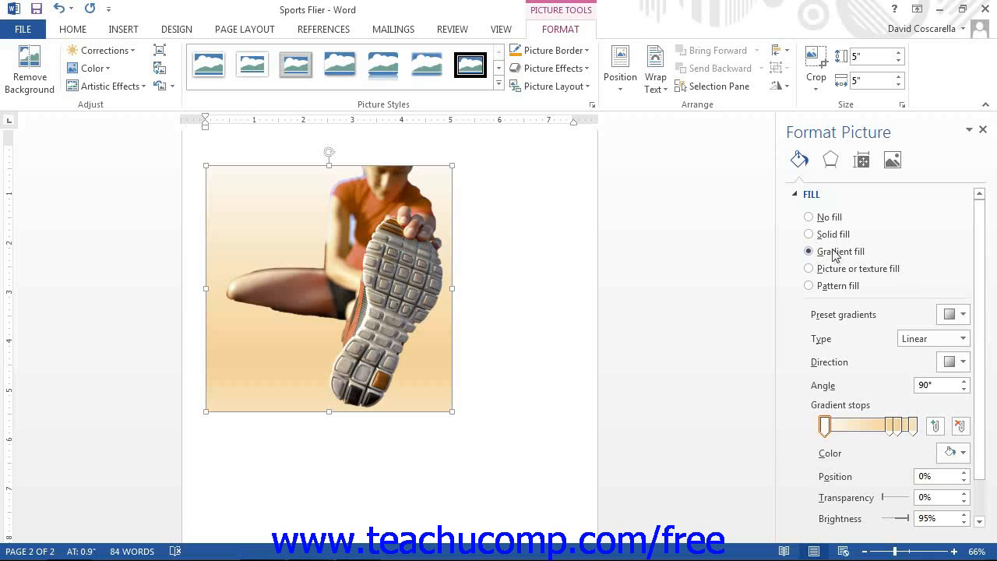
click(957, 315)
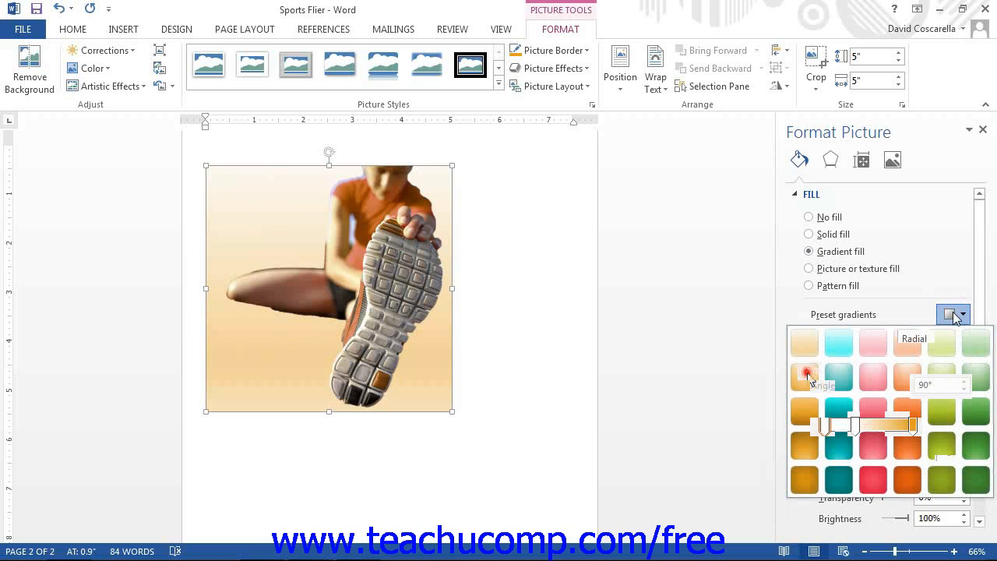
click(805, 377)
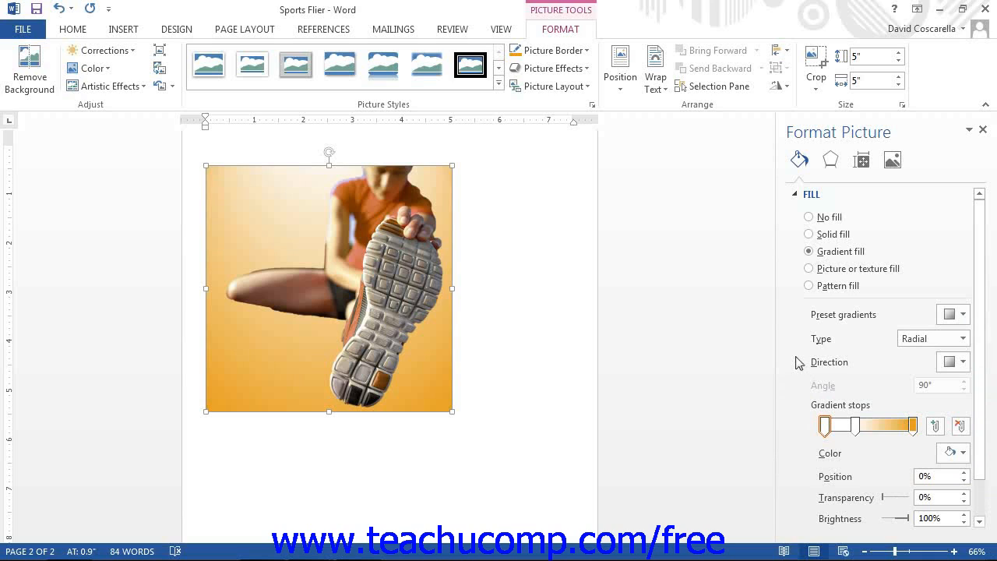
Set the gradient type to Linear with a horizontal direction fading from white to orange at the right
click(943, 339)
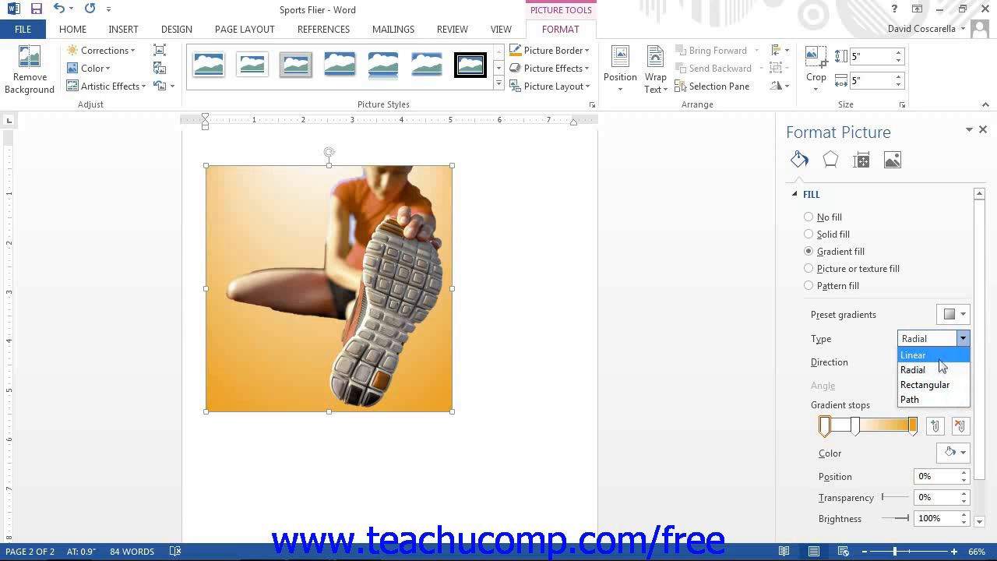
click(939, 369)
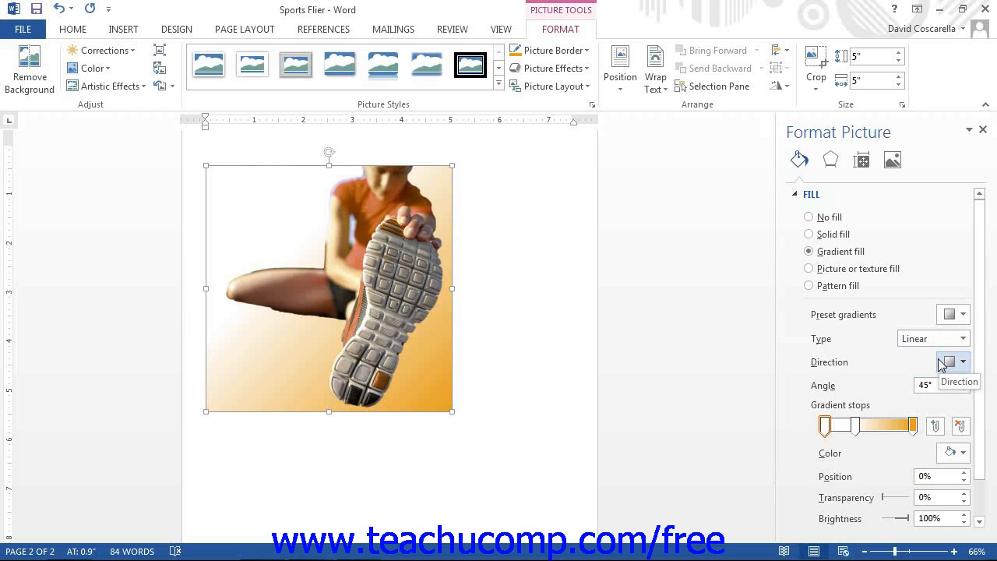
click(941, 364)
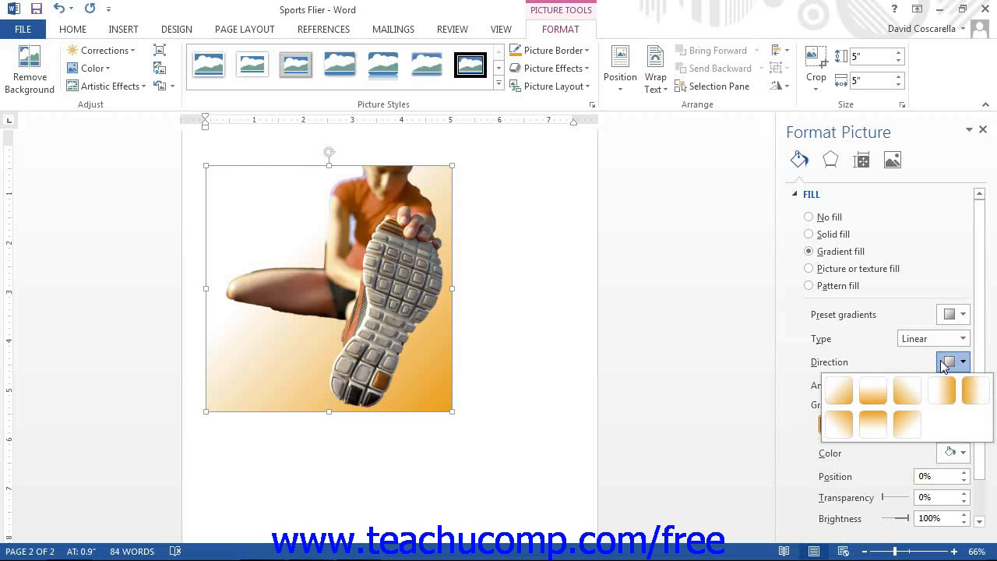
click(945, 390)
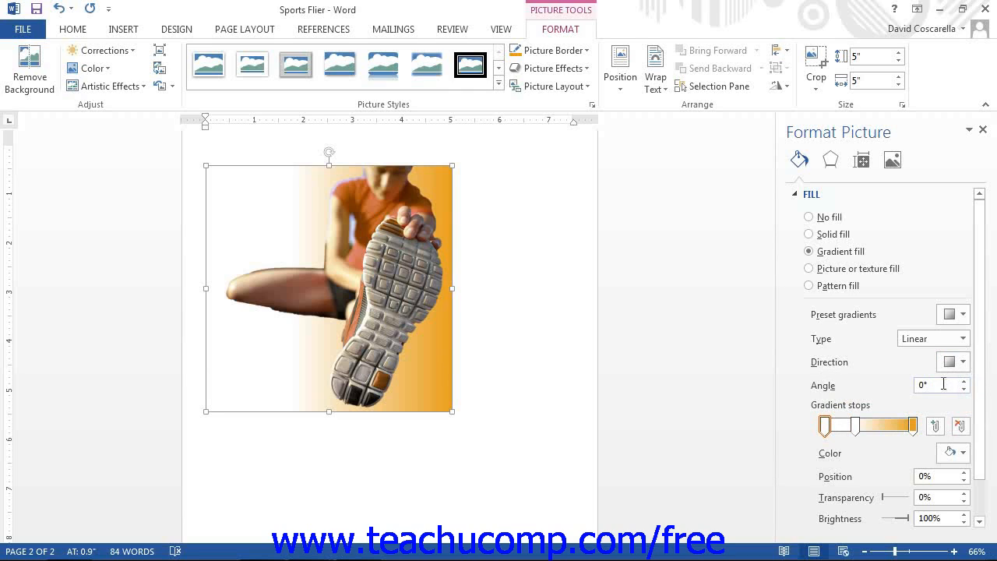
Set the linear gradient's angle to 60°
click(964, 381)
click(964, 381)
click(964, 381)
click(964, 381)
click(964, 381)
click(964, 381)
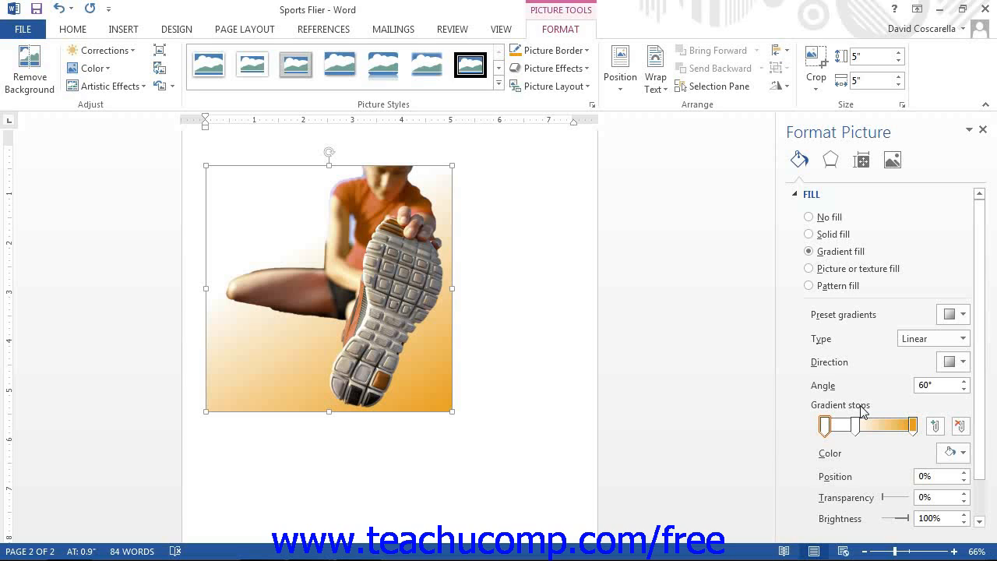
Move the middle gradient stop to the 48% position and recolour it with the orange theme colour
click(857, 423)
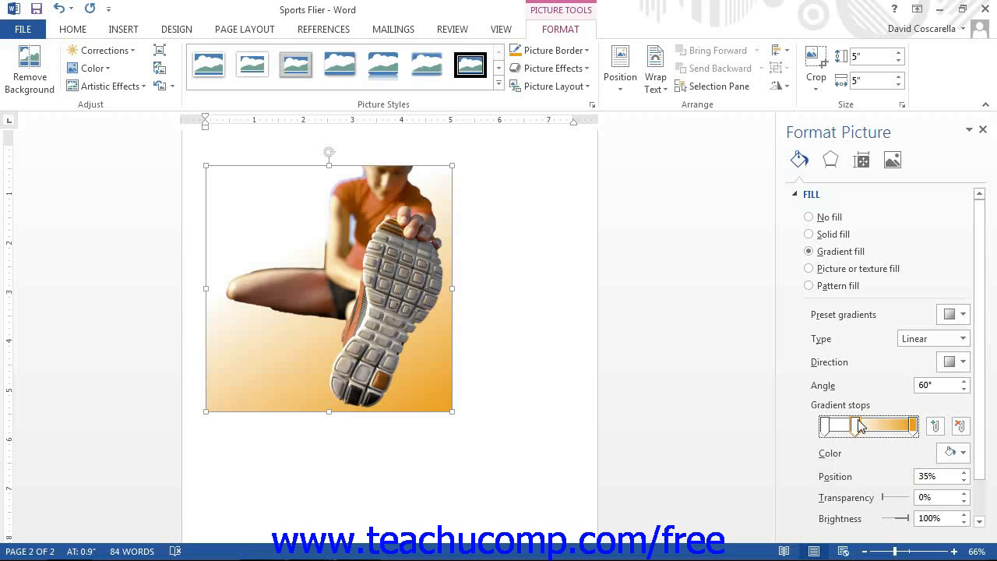
drag(859, 425, 873, 425)
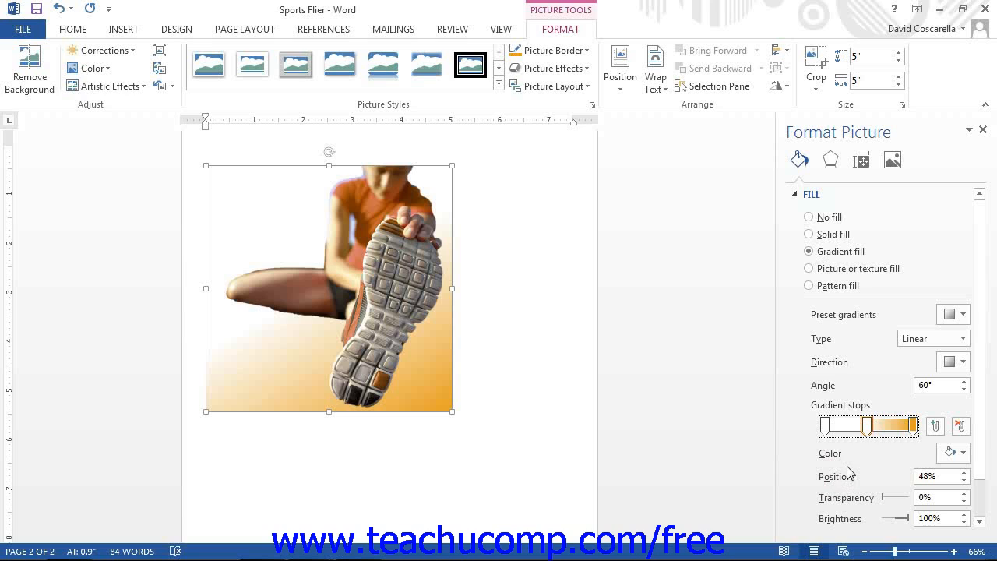
click(950, 452)
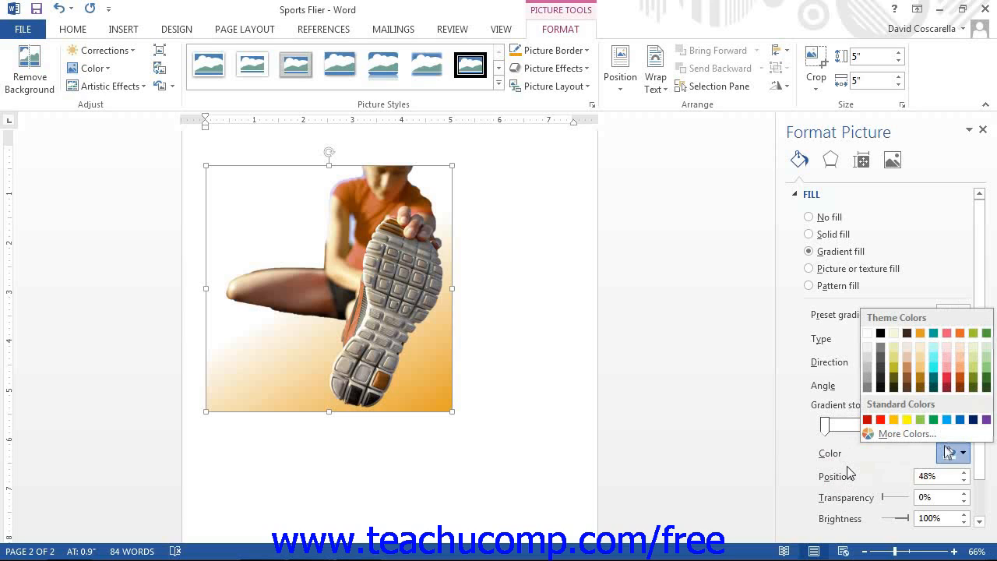
click(922, 350)
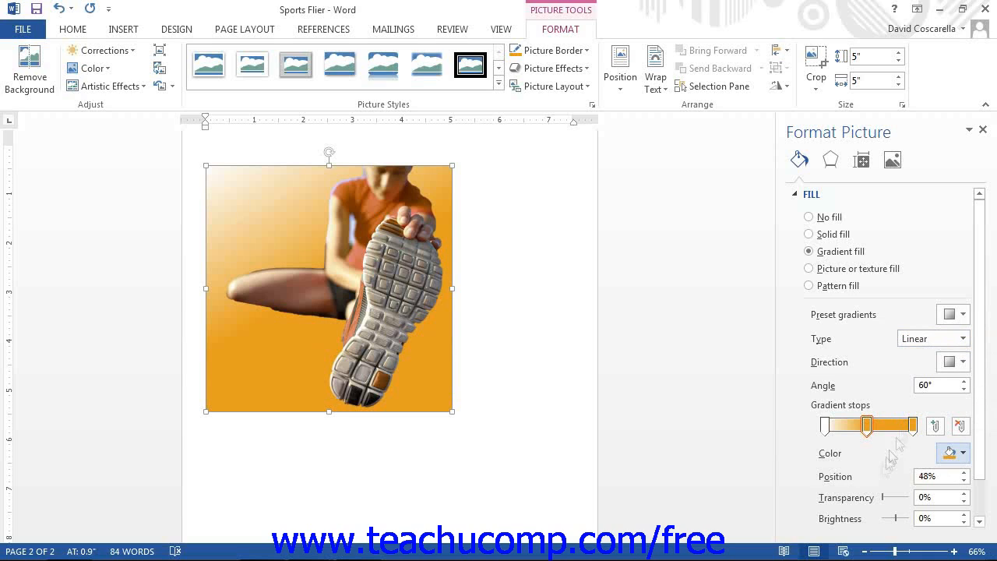
Add a gradient stop at the 74% position and remove the orange stop at 48%
scroll(943, 478, down, 1)
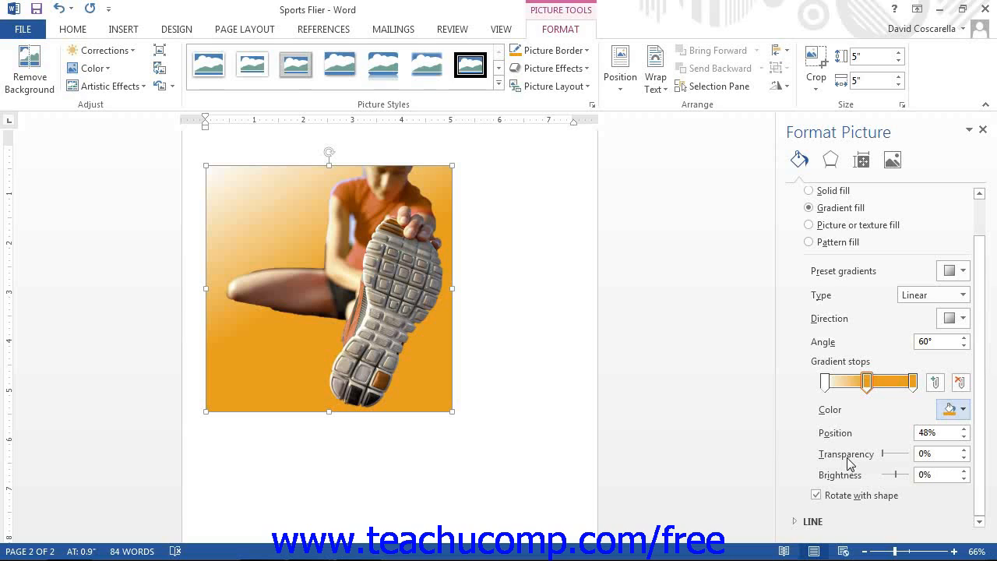
click(890, 382)
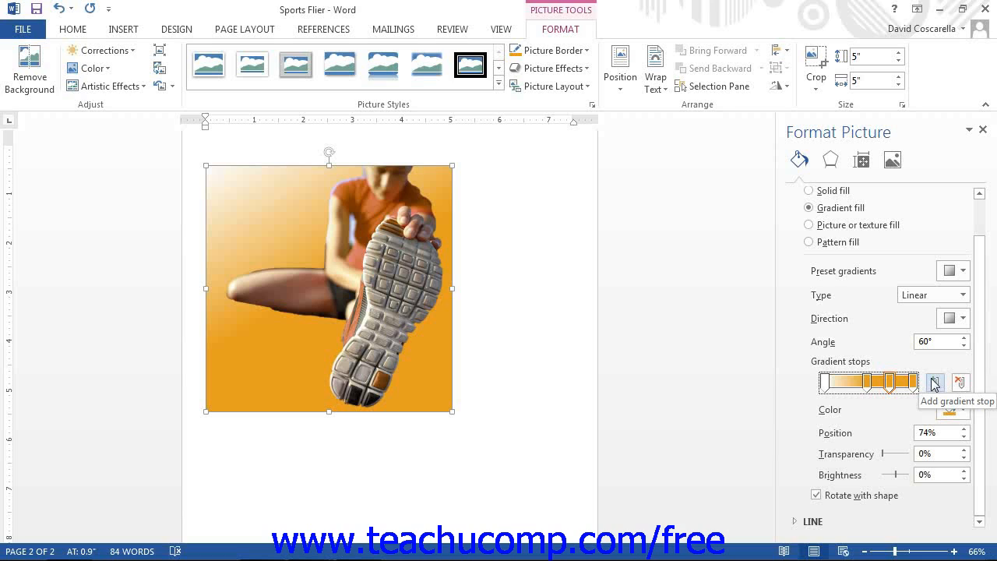
click(868, 384)
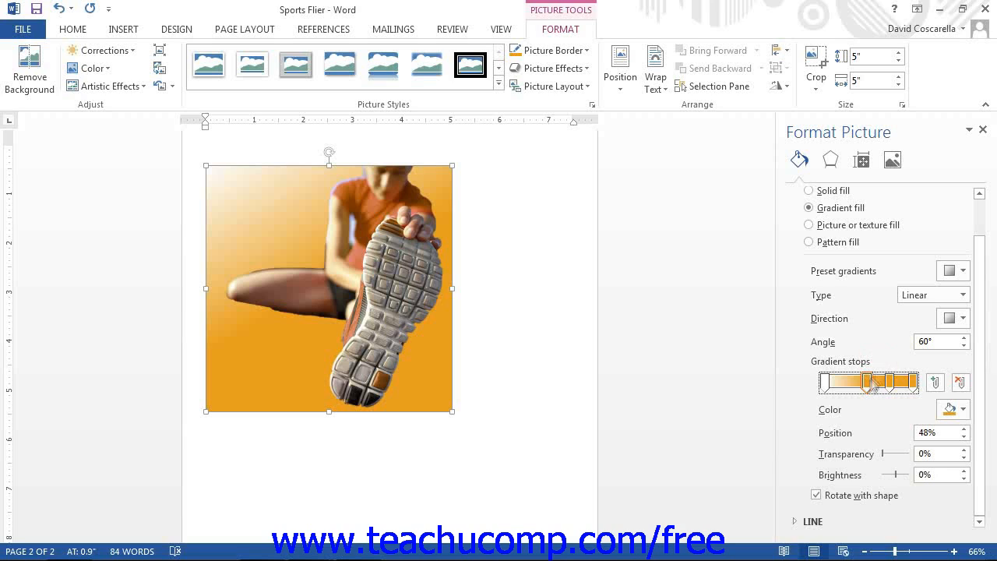
click(960, 384)
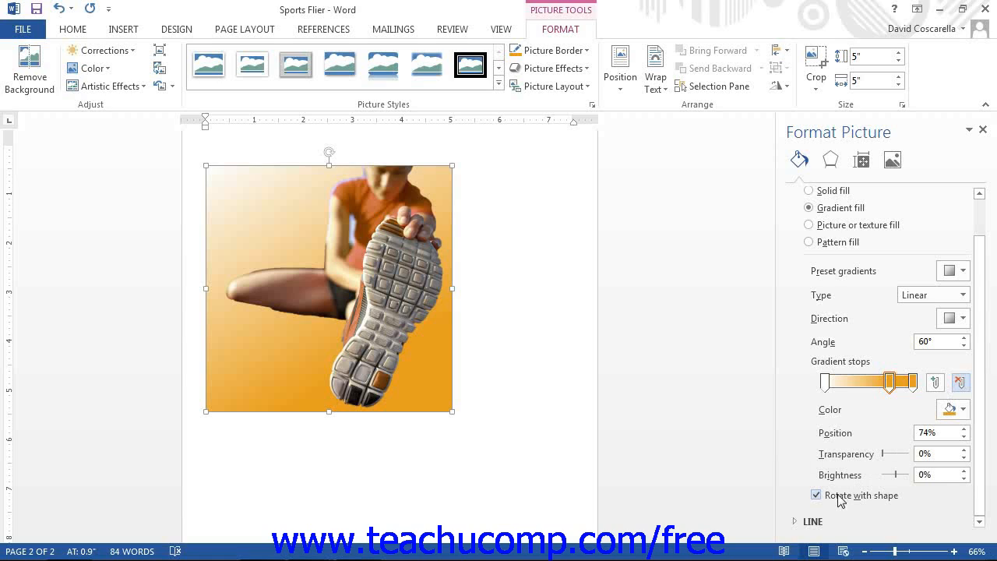
Collapse the fill settings and view the picture's line options
drag(980, 253, 982, 214)
click(815, 195)
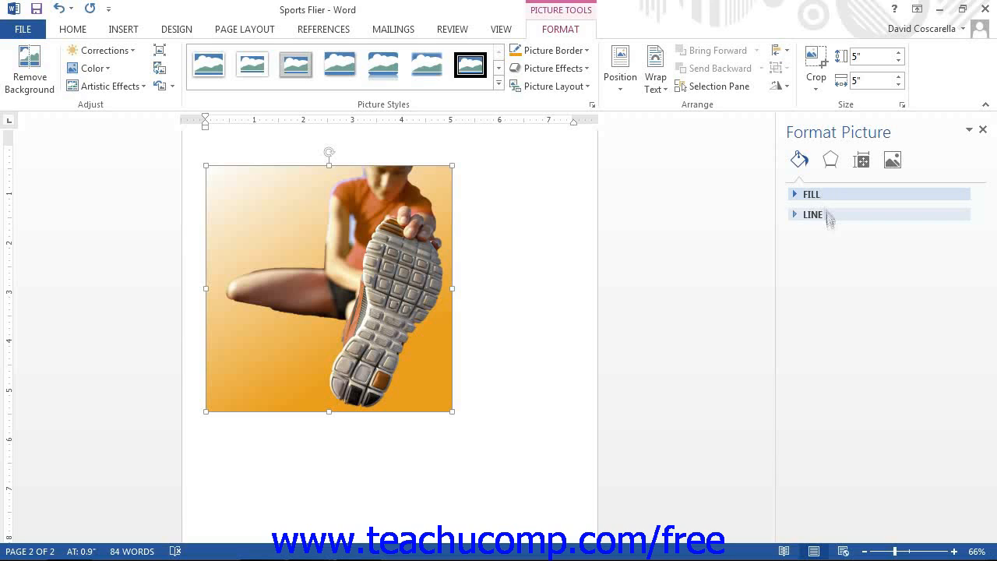
click(826, 218)
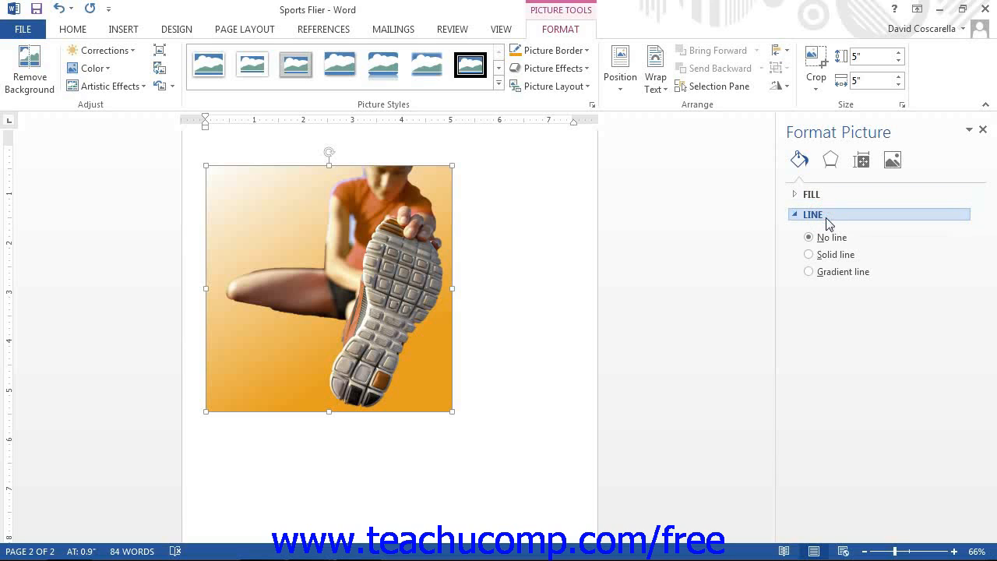
Switch the picture's background to a picture or texture fill using the blue denim texture
click(826, 195)
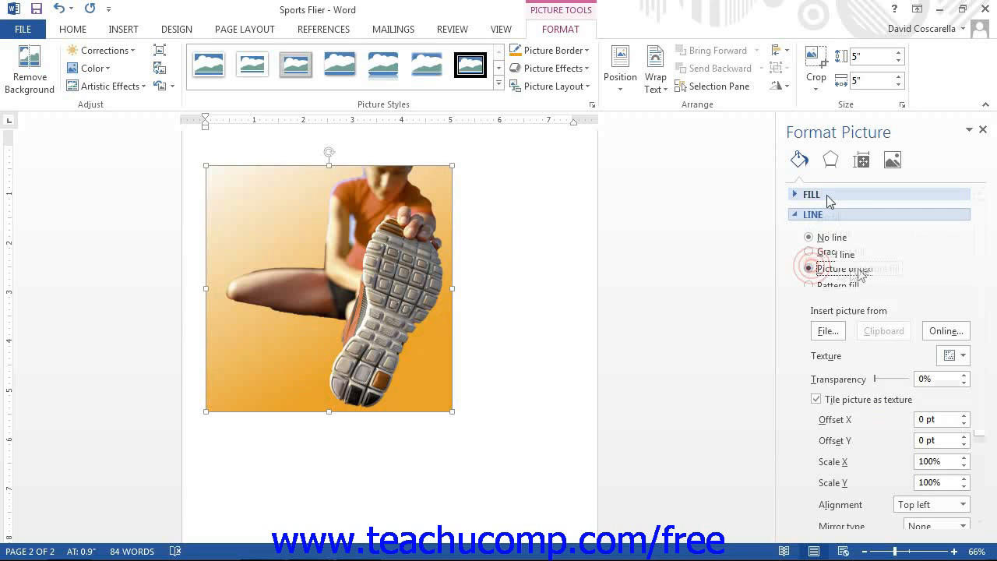
click(859, 269)
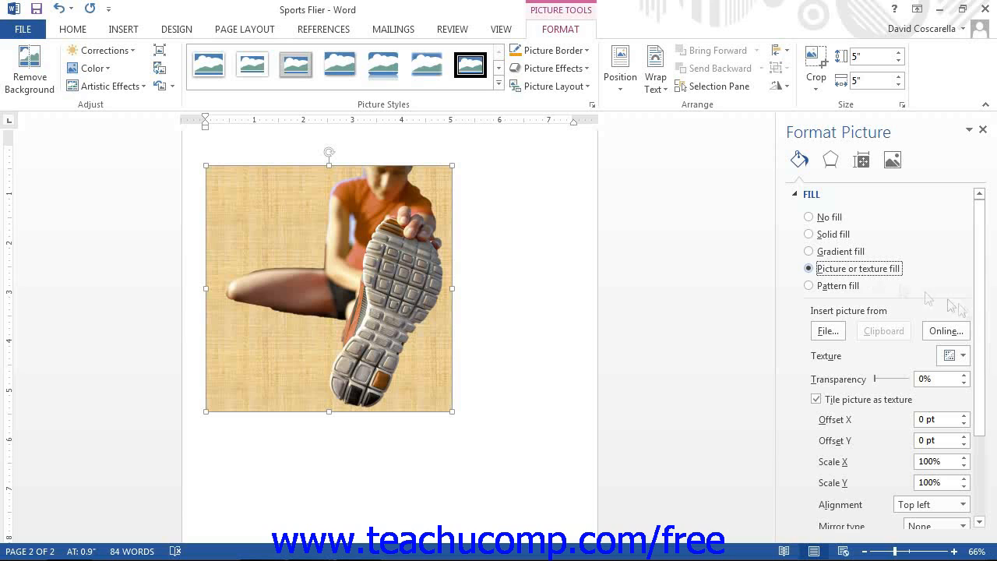
drag(981, 303, 971, 387)
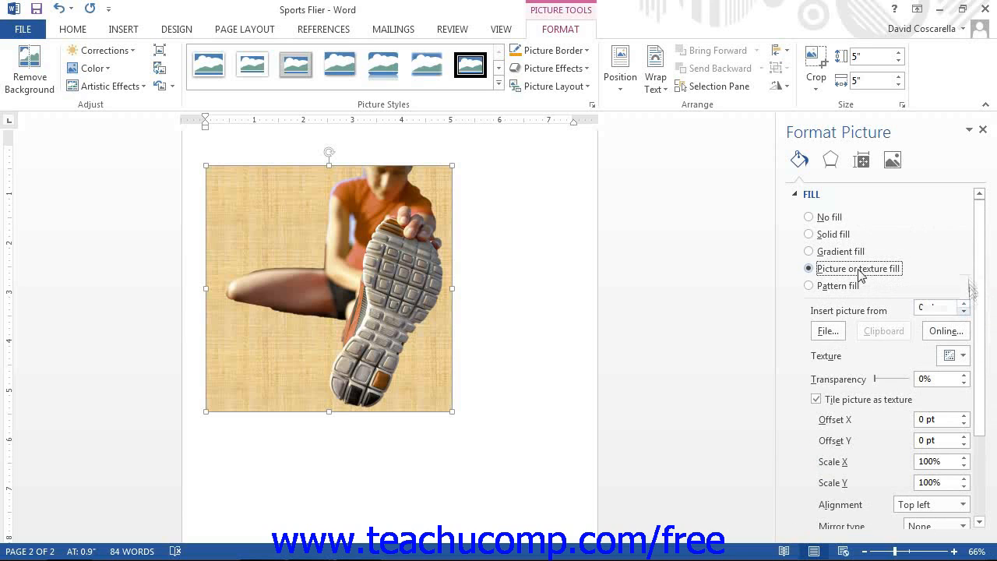
click(961, 247)
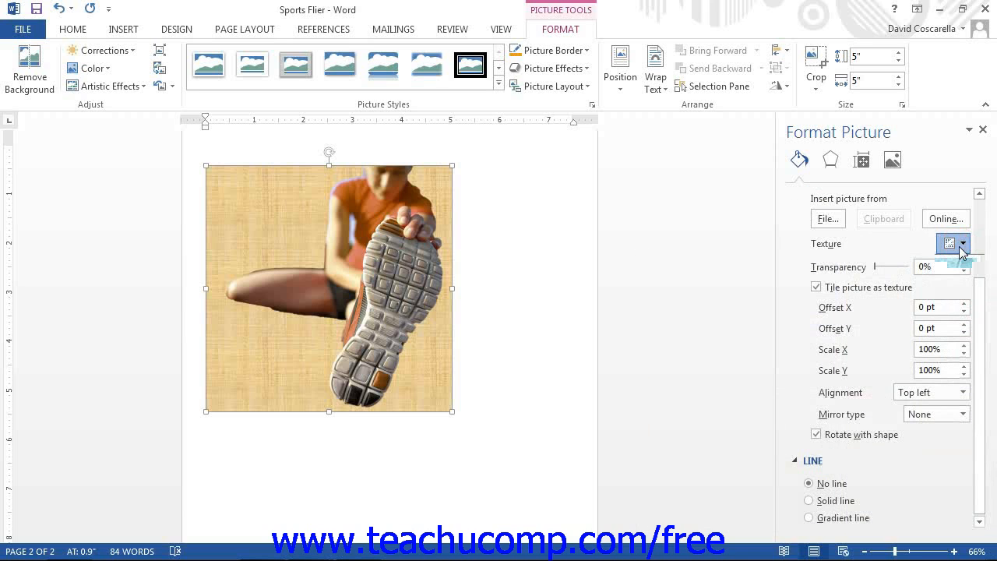
click(826, 286)
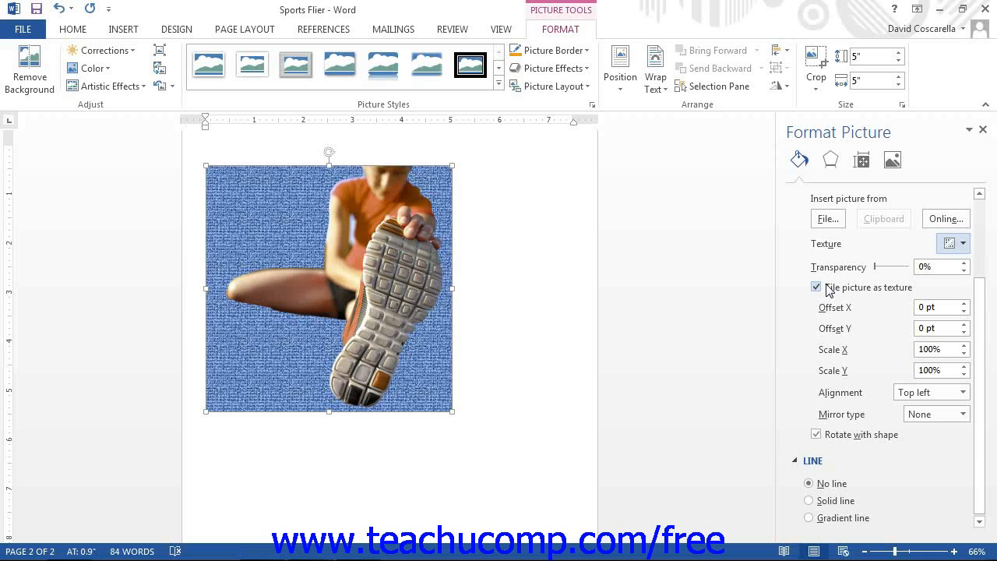
View the file and online sources for inserting a fill picture, closing each without inserting anything
click(829, 219)
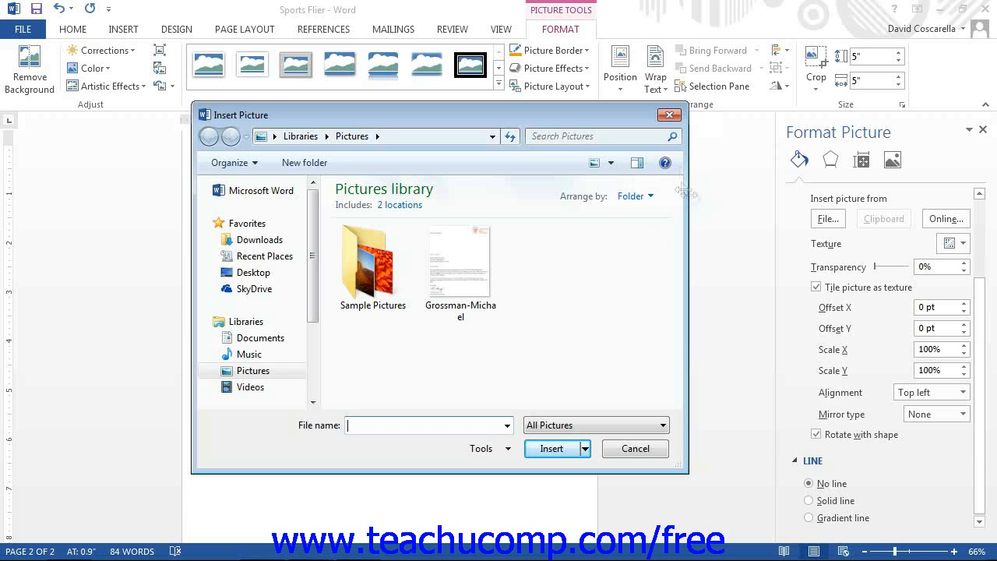
click(671, 116)
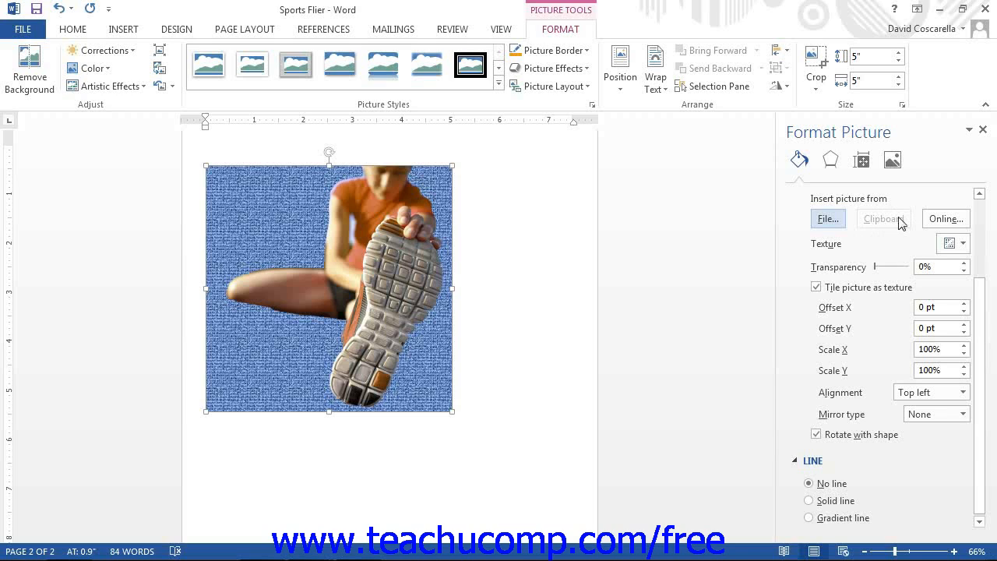
click(946, 219)
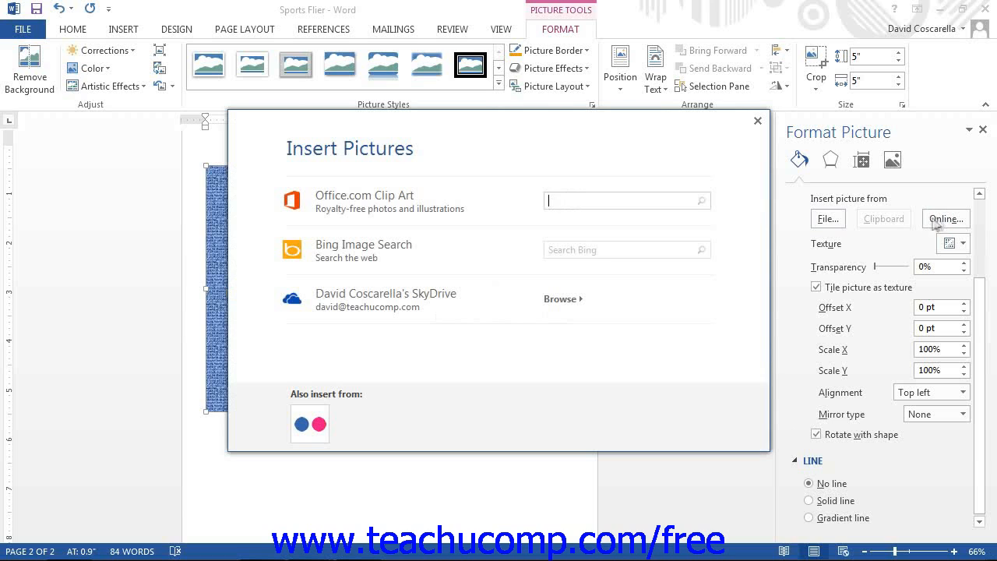
click(758, 123)
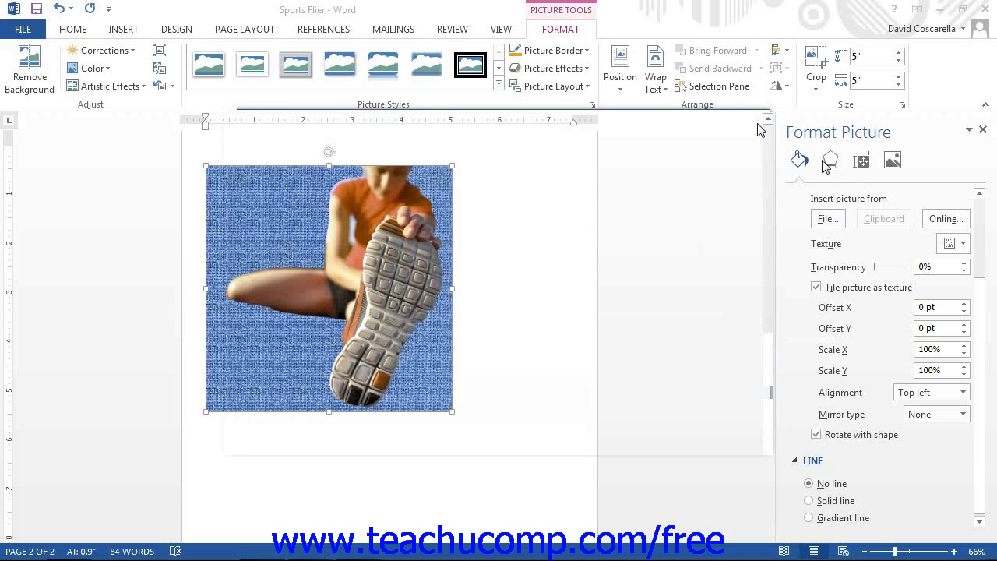
Turn off tiling of the picture as texture and turn it back on to compare the denim background
click(875, 267)
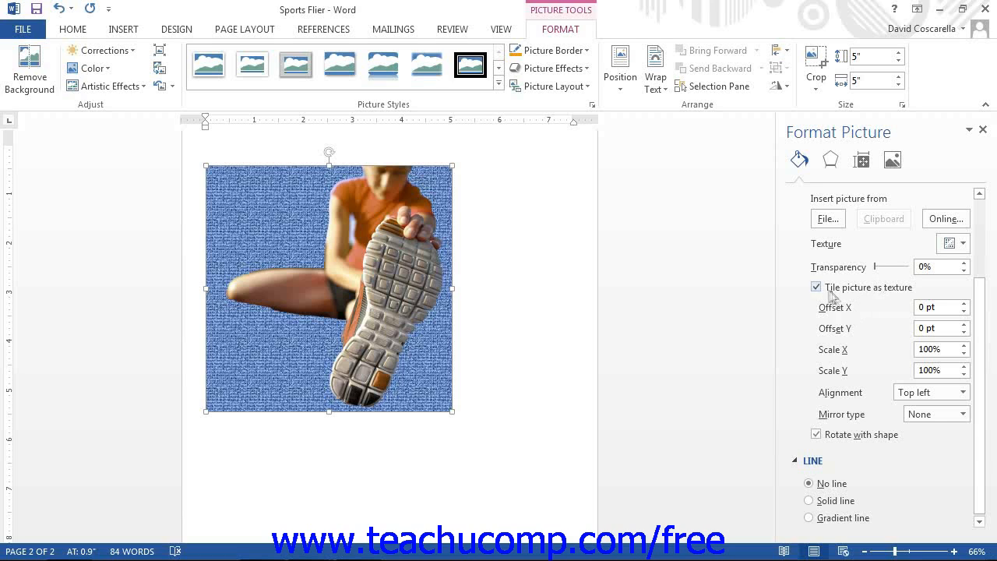
click(881, 286)
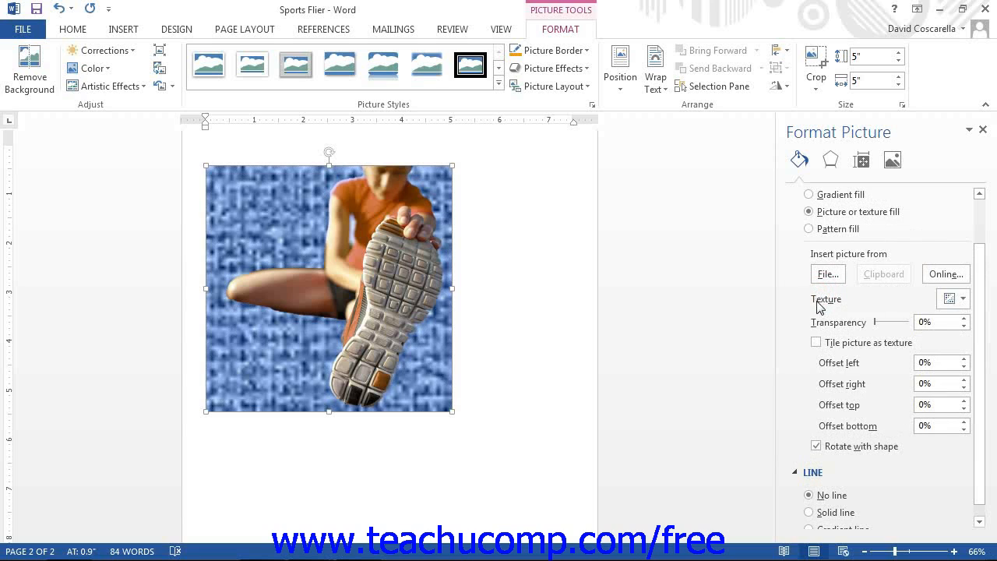
click(818, 344)
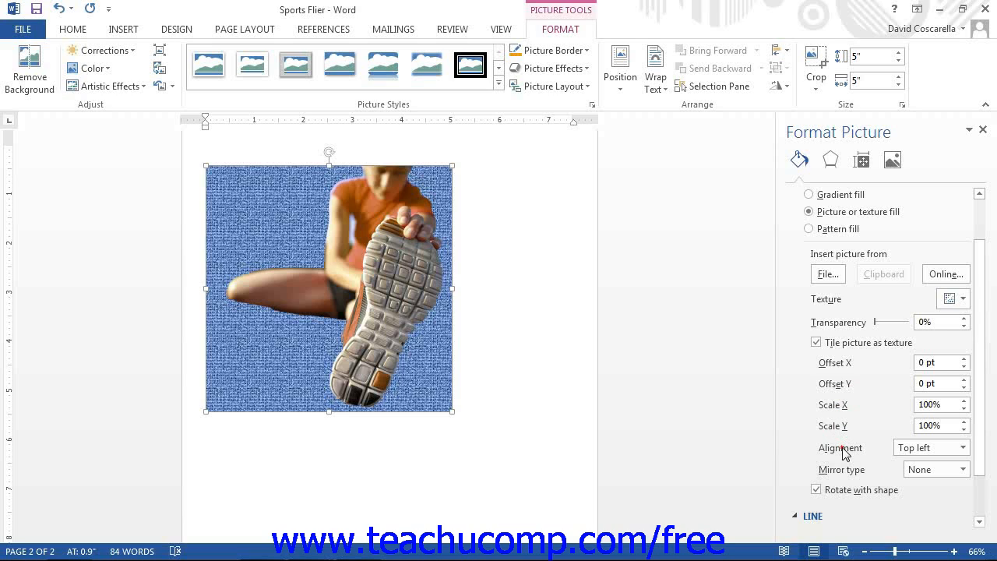
View the alignment and mirror type choices for the tiled texture without changing either setting
click(963, 450)
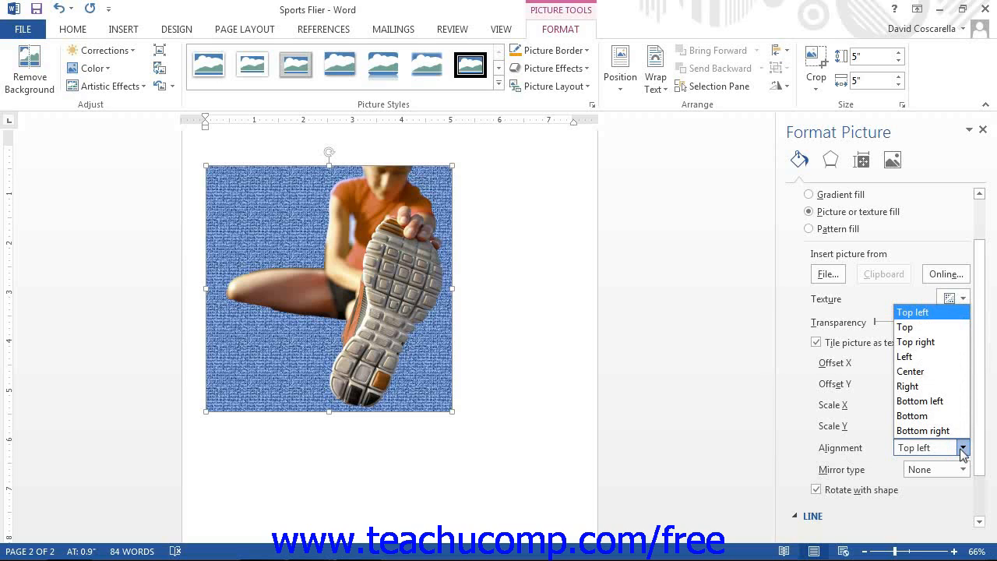
click(963, 450)
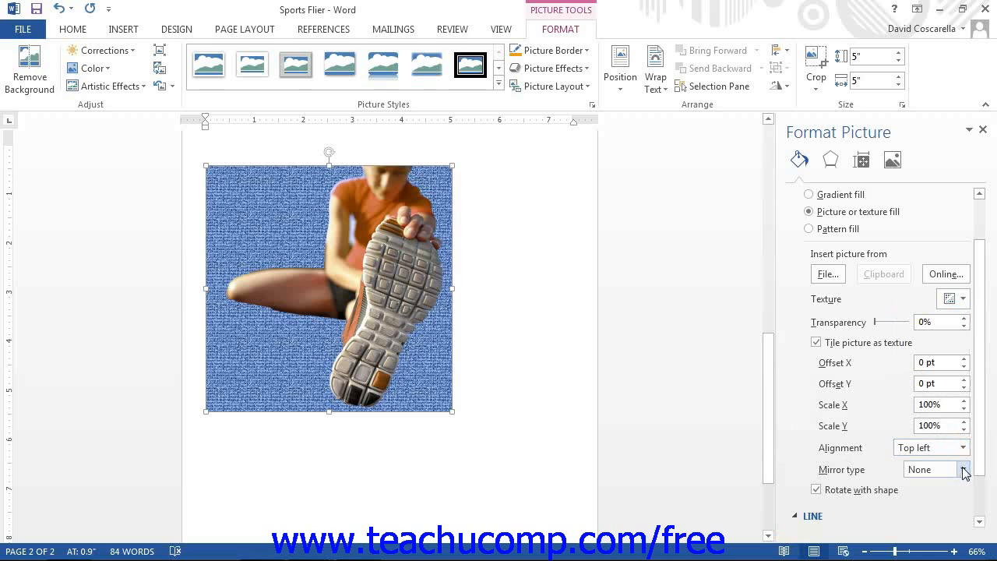
click(964, 470)
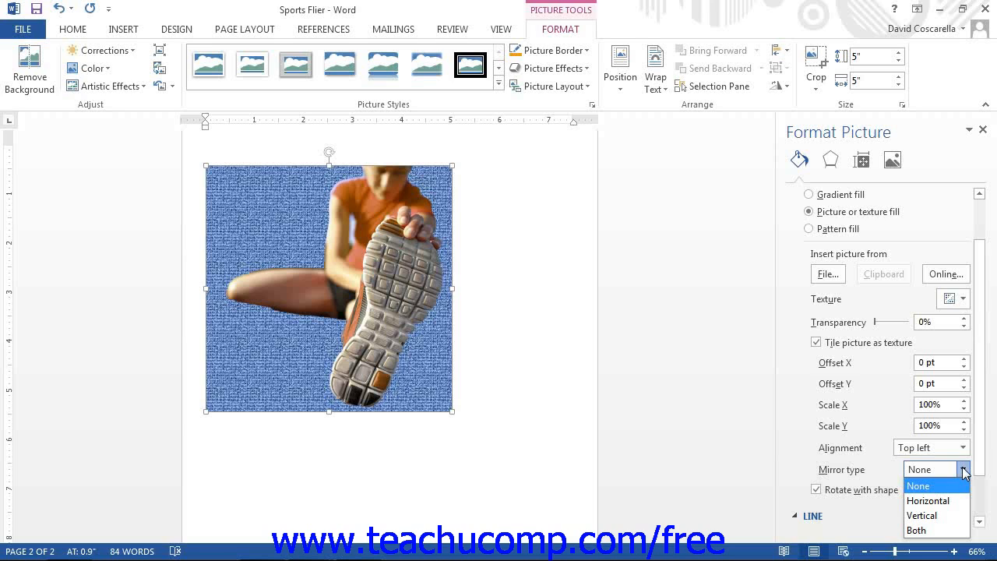
click(964, 470)
Turn off texture tiling and switch the picture's background to a pattern fill with dark downward diagonal stripes
click(817, 345)
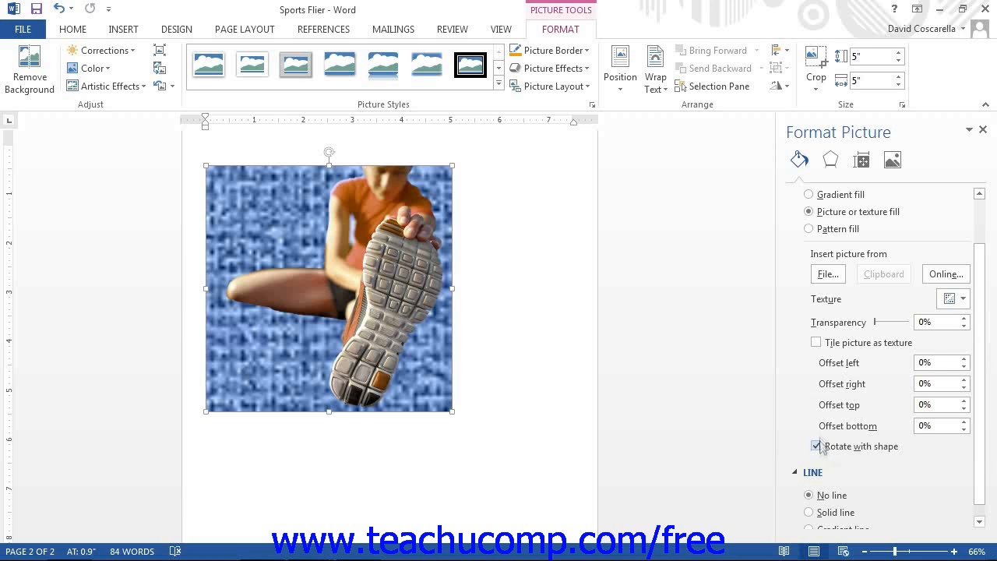
click(809, 228)
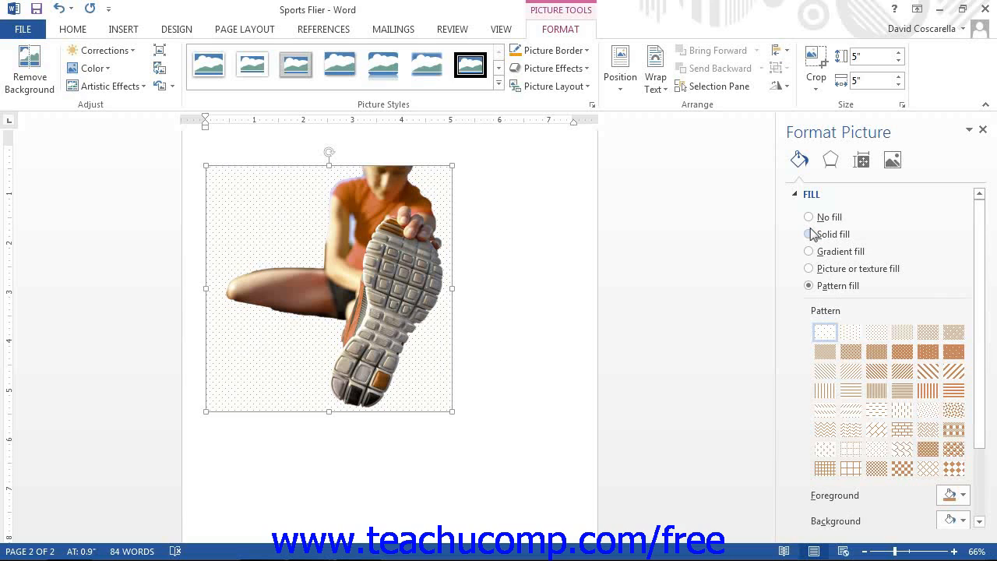
click(874, 379)
click(873, 373)
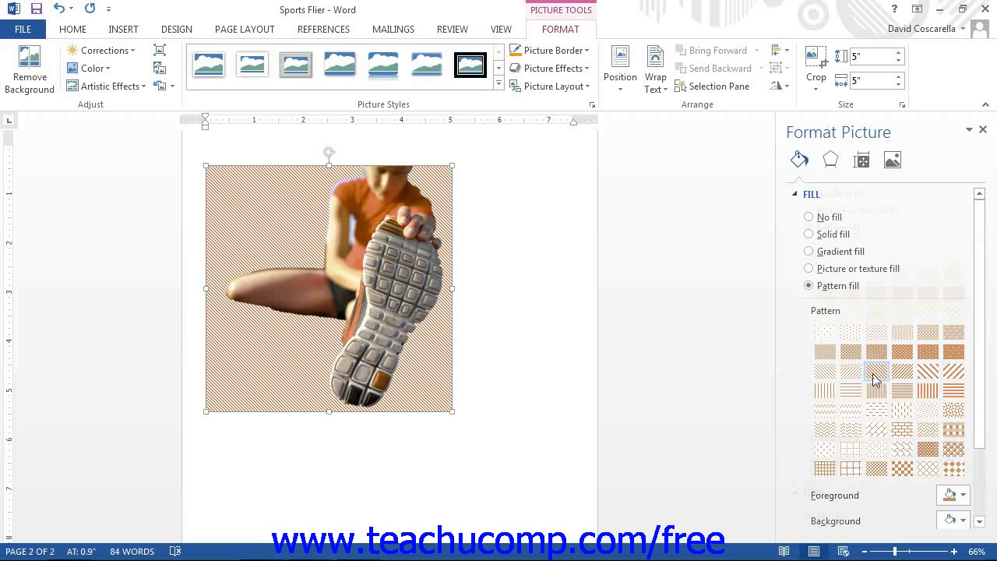
Set the foreground colour of the diagonal stripe pattern to the pinkish-red theme colour
scroll(873, 373, down, 3)
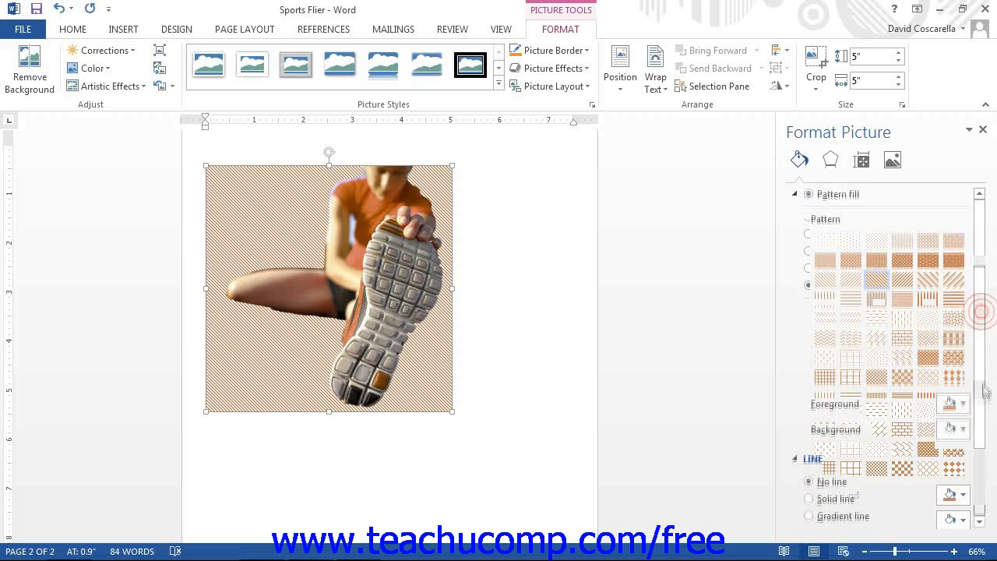
click(950, 408)
click(949, 438)
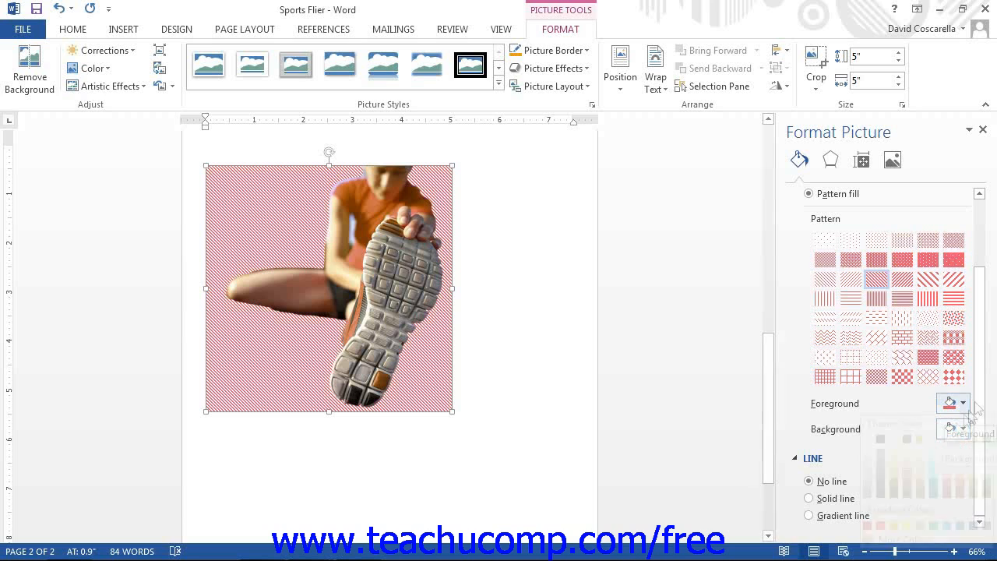
drag(979, 394, 980, 307)
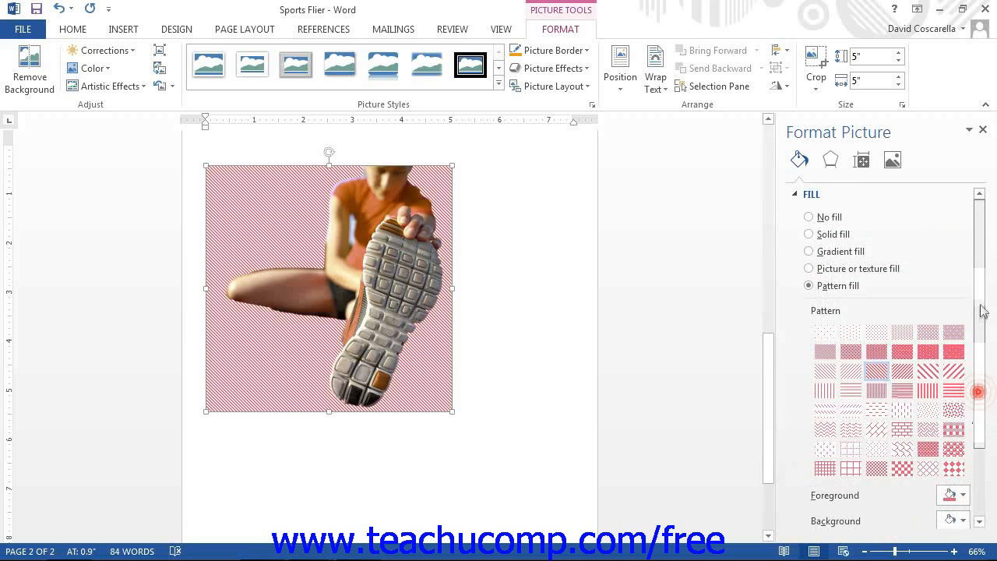
Collapse the fill settings and give the picture a solid line border
click(839, 196)
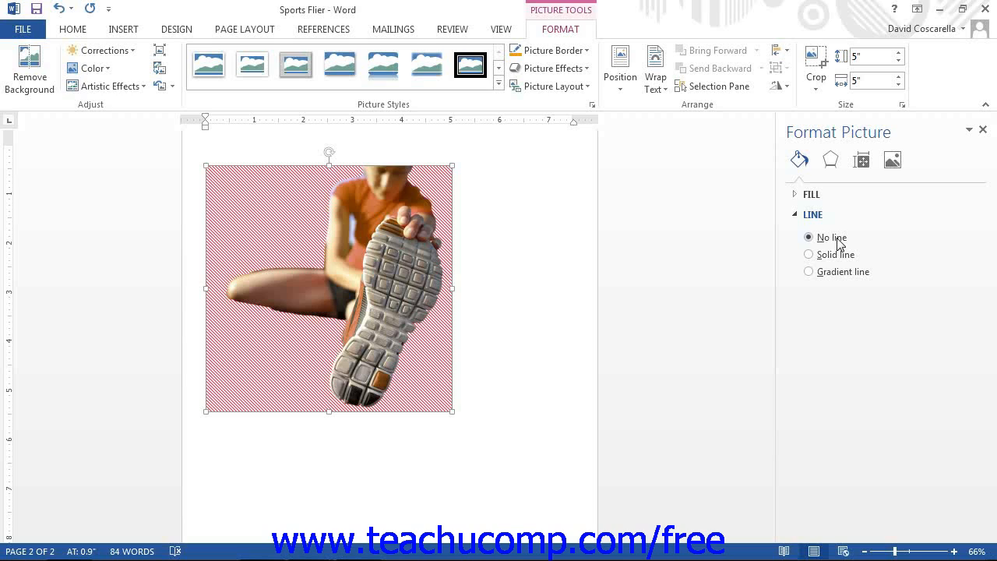
click(844, 259)
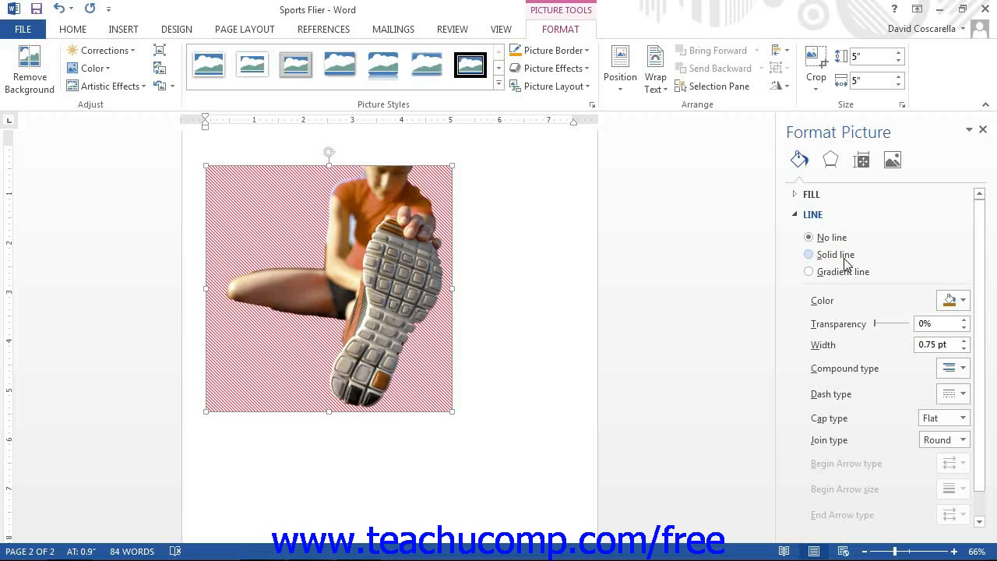
click(846, 263)
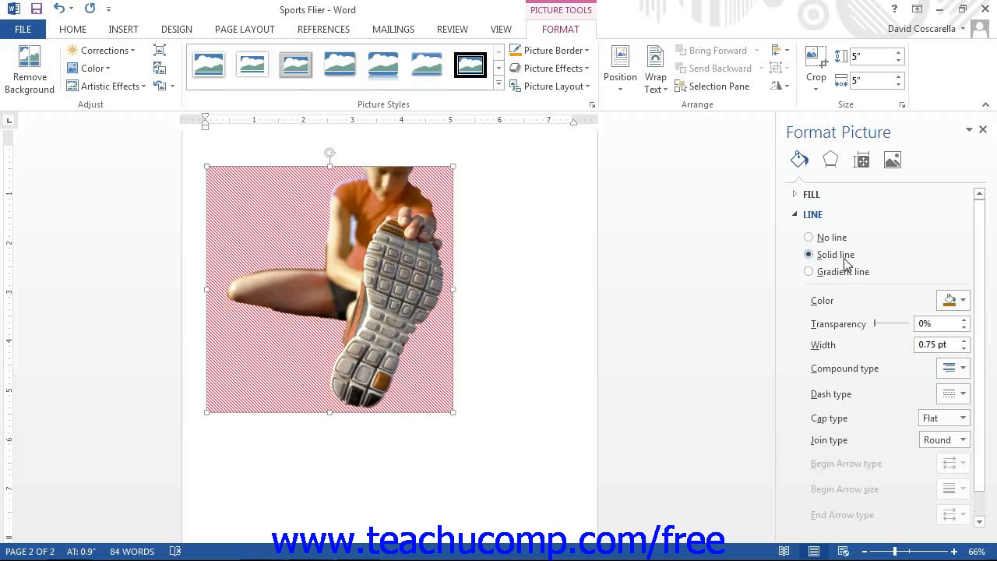
View the palette, custom and standard colour choices for the solid line, closing them without changing the colour
click(945, 299)
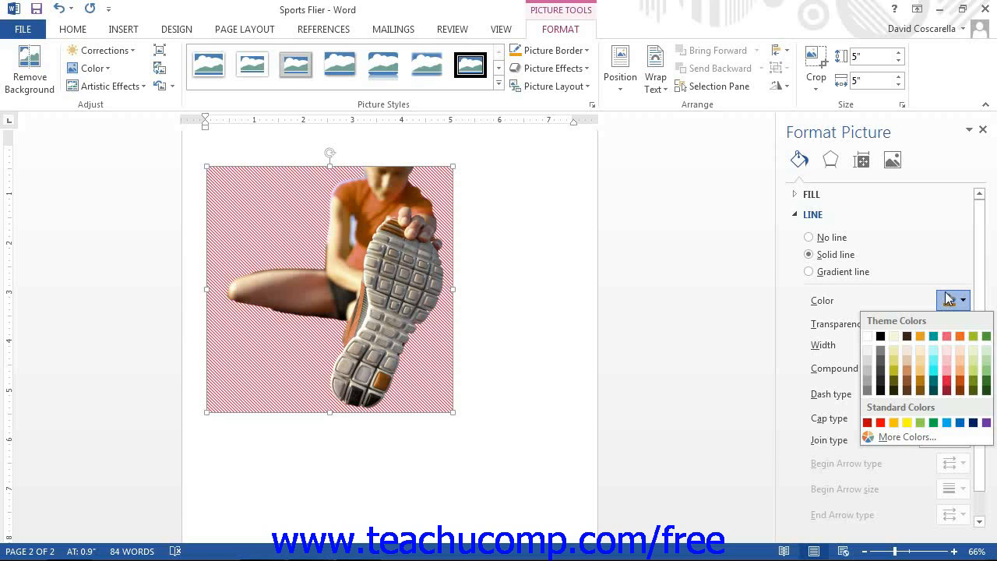
click(917, 437)
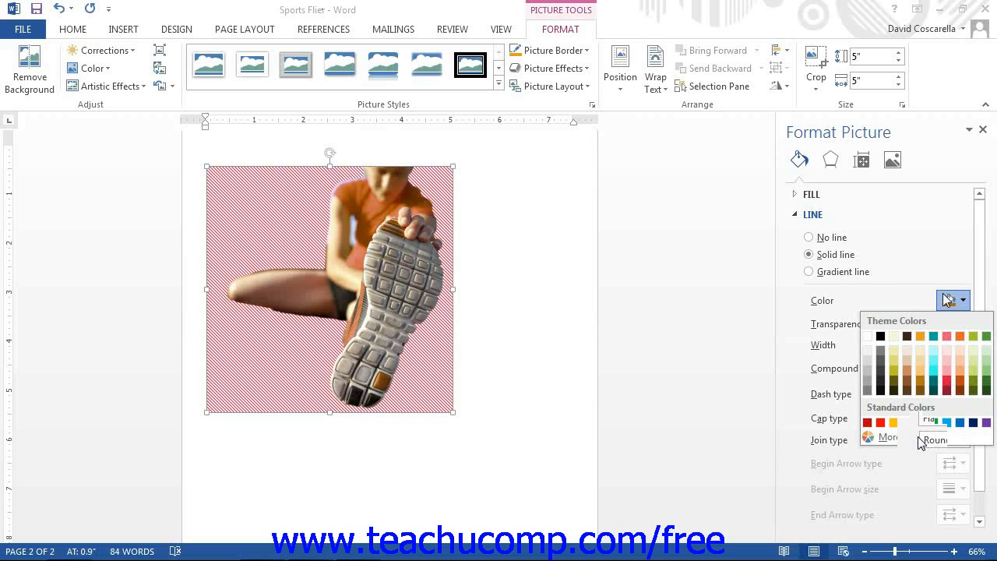
click(921, 441)
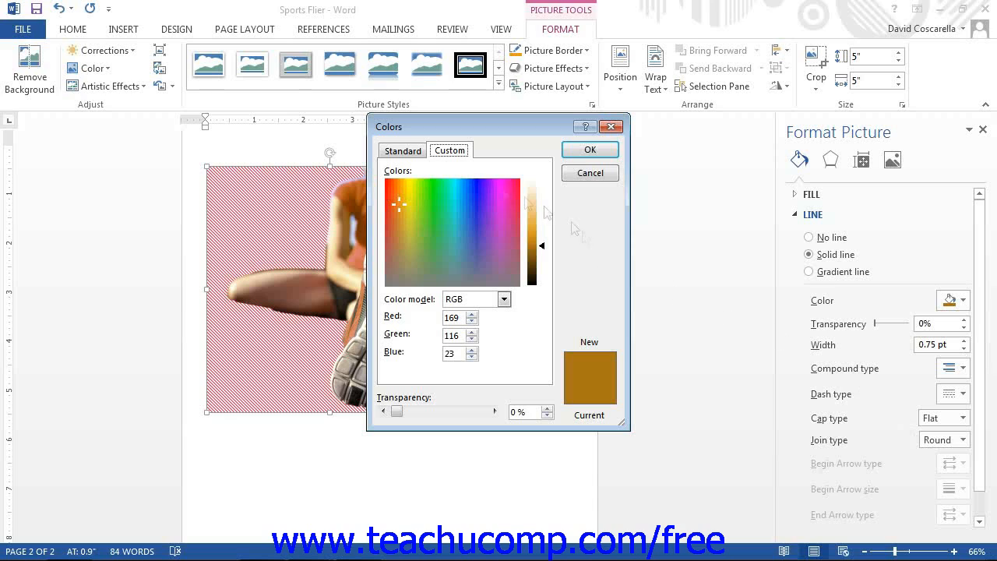
click(423, 159)
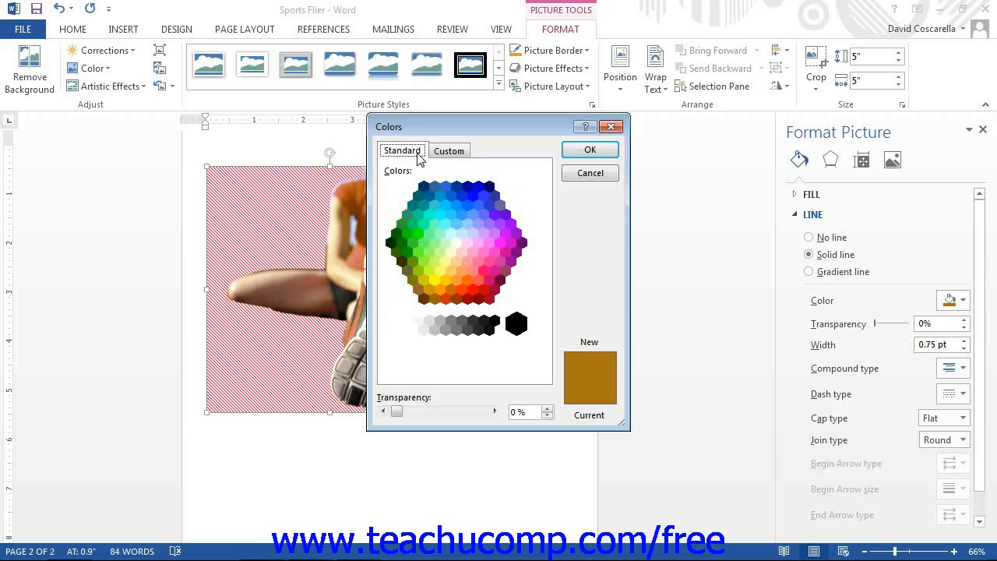
click(449, 151)
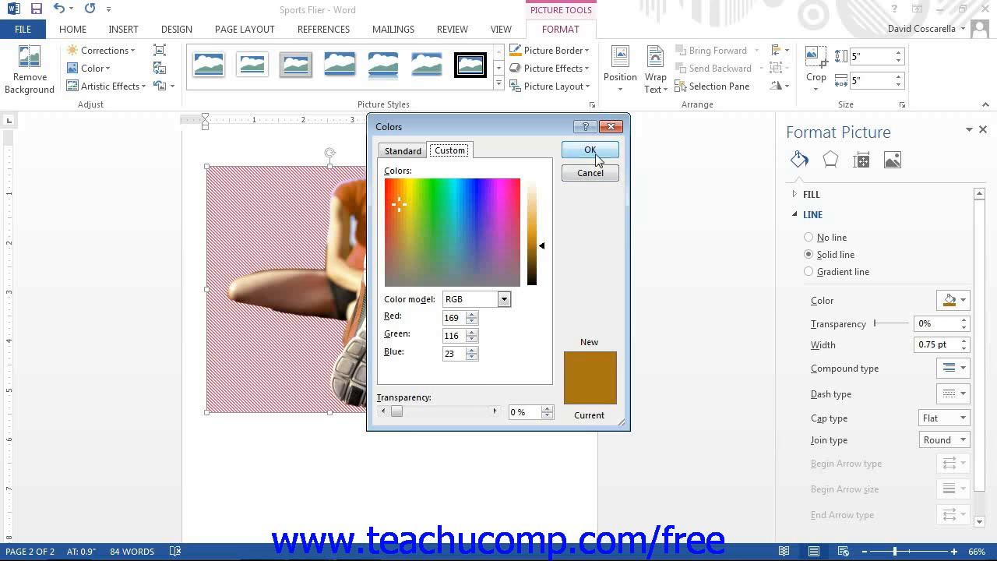
click(611, 127)
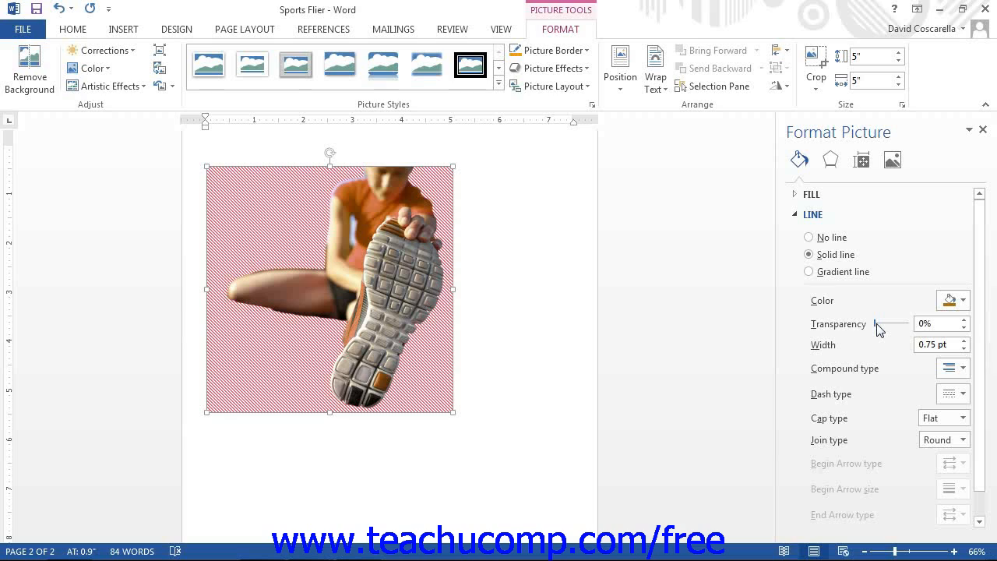
Switch the picture's border to a gradient line
click(843, 272)
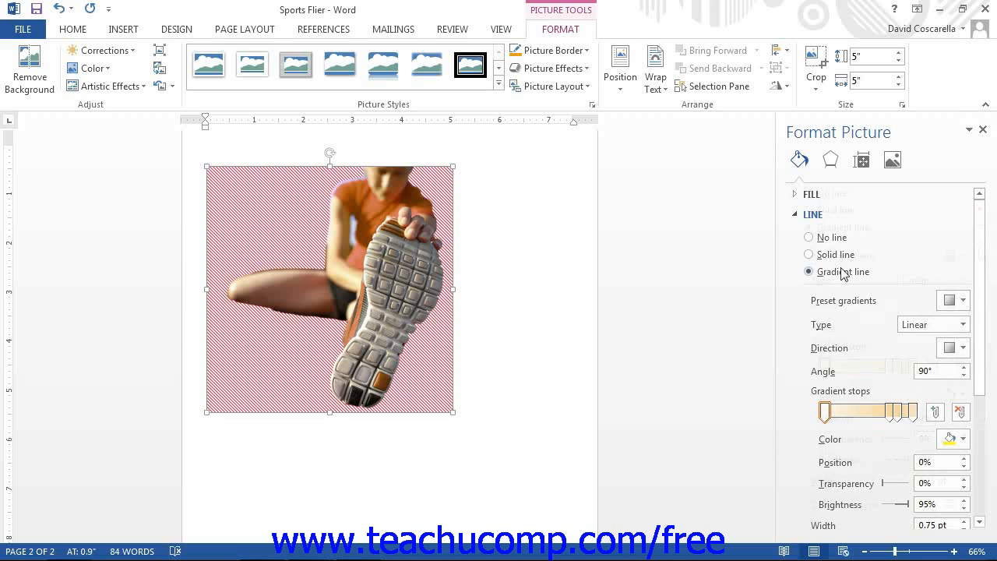
scroll(973, 316, down, 3)
scroll(973, 317, down, 1)
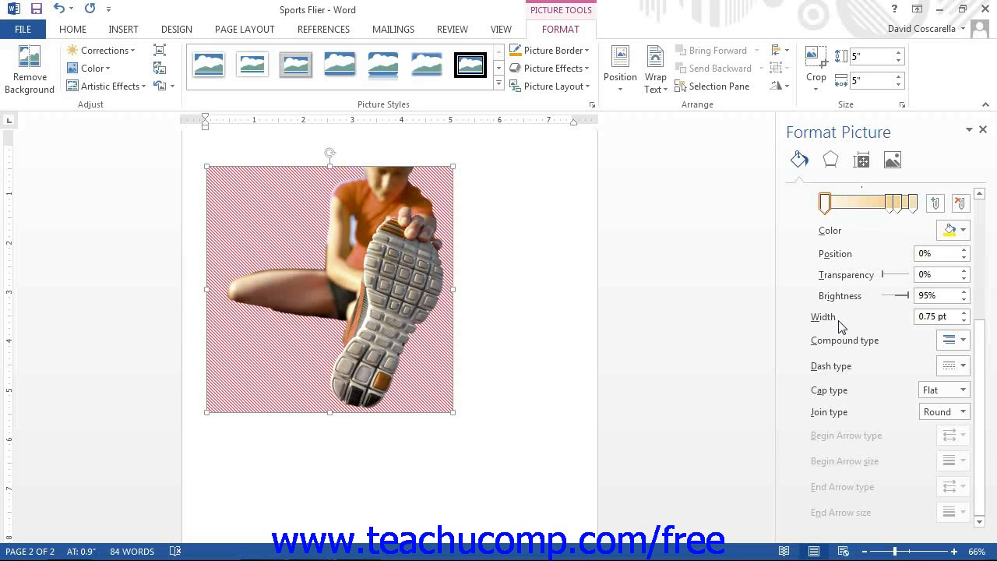
View the compound, dash, cap and join type choices for the gradient line without changing any of them
click(963, 340)
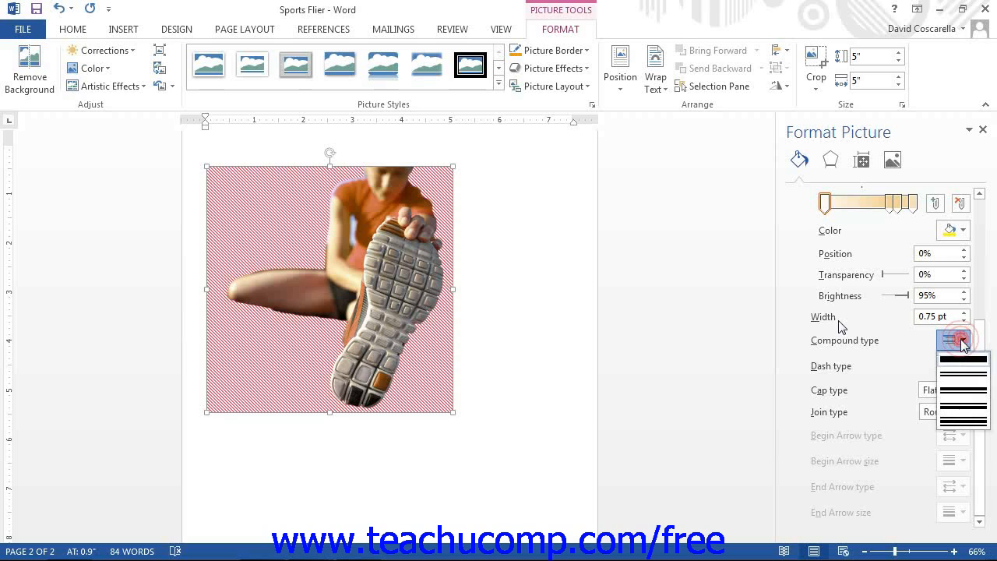
click(963, 367)
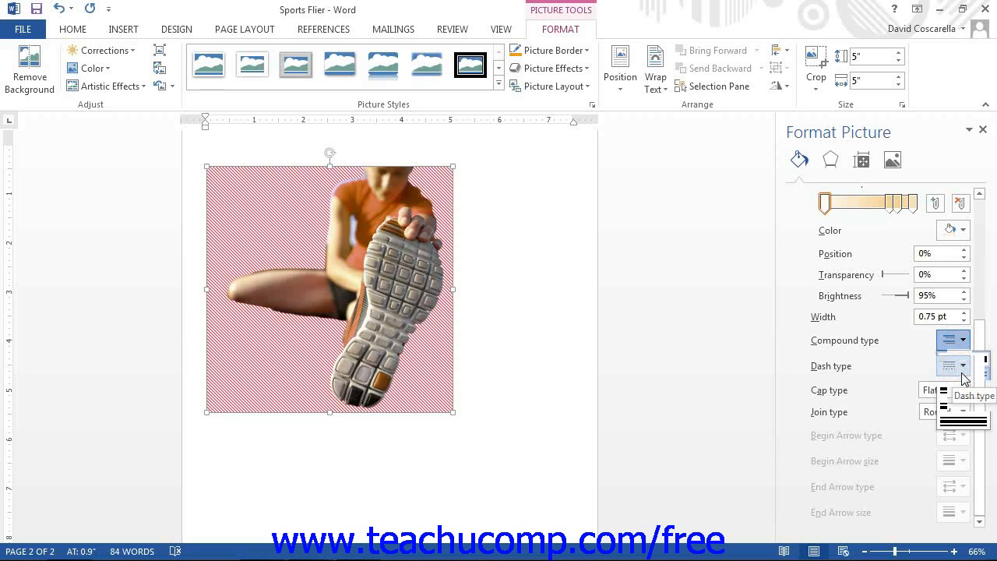
click(914, 366)
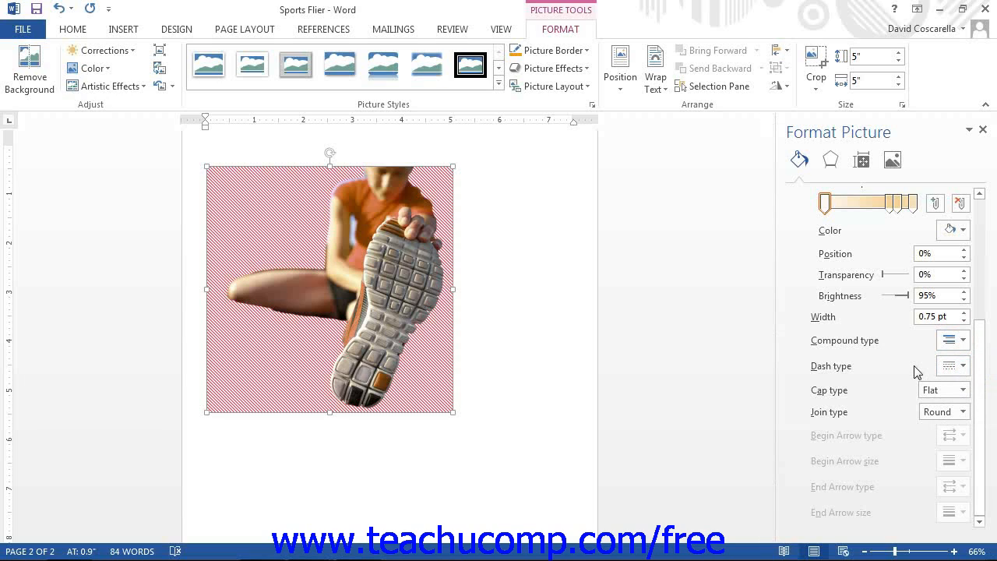
click(949, 367)
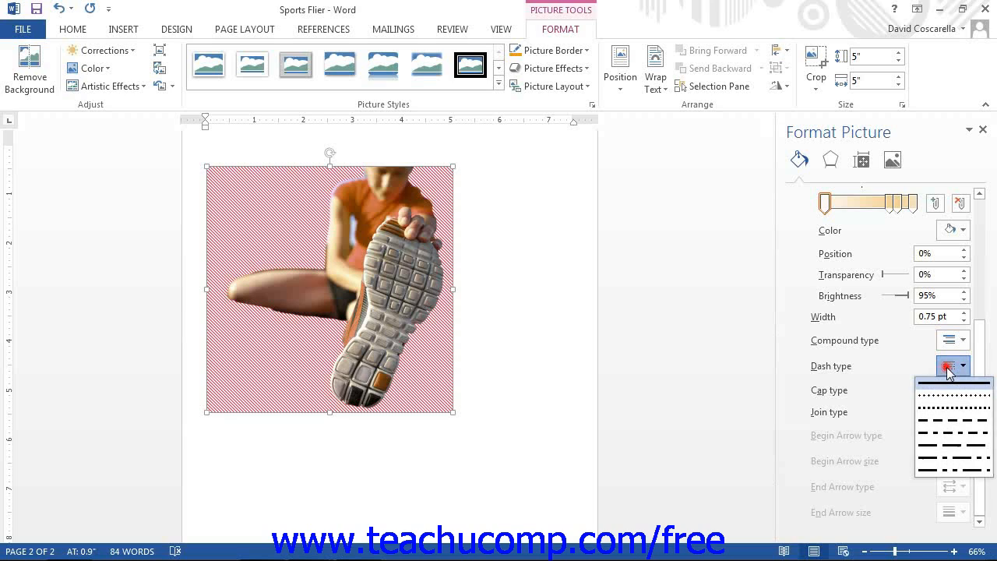
click(949, 369)
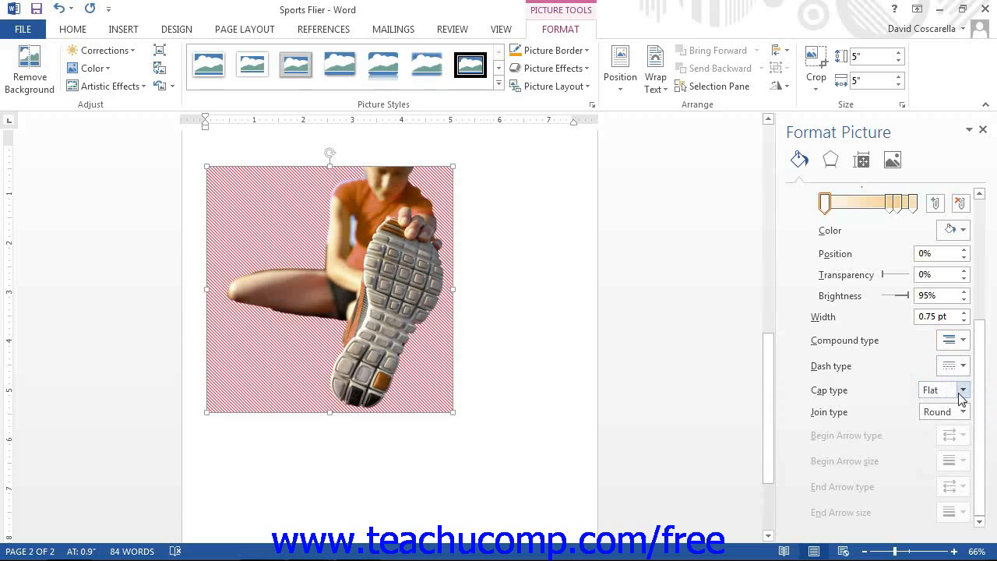
click(962, 391)
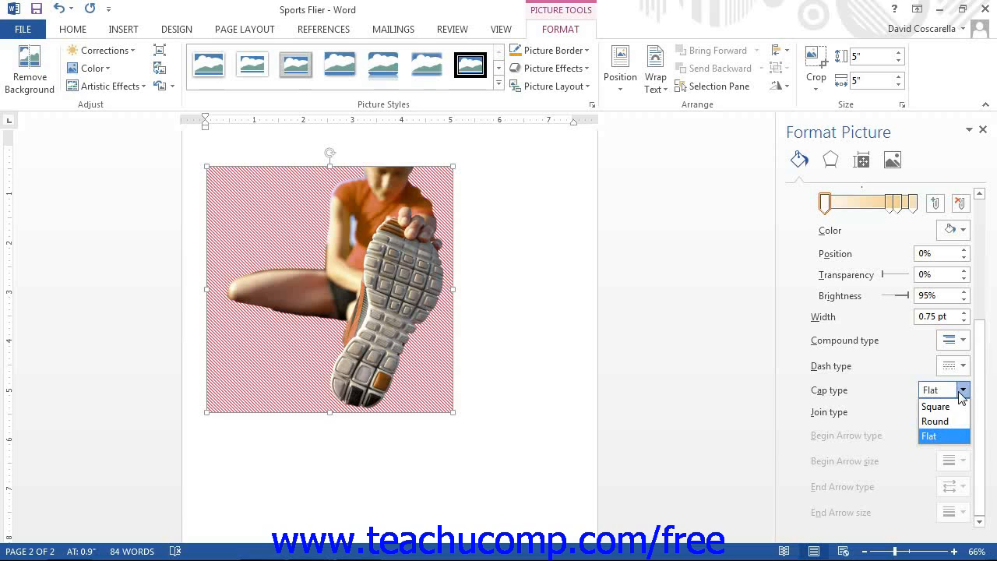
click(964, 390)
click(964, 413)
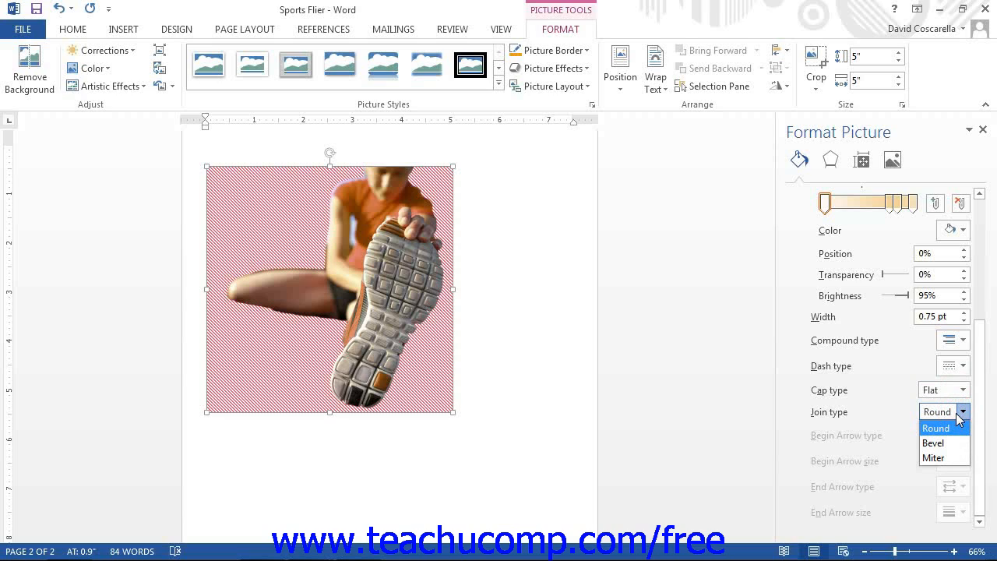
click(957, 415)
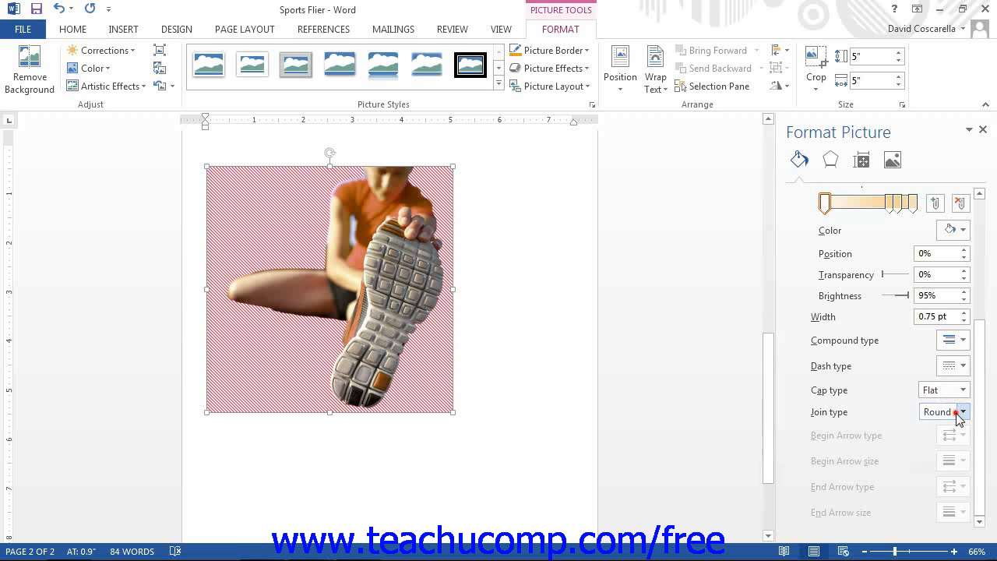